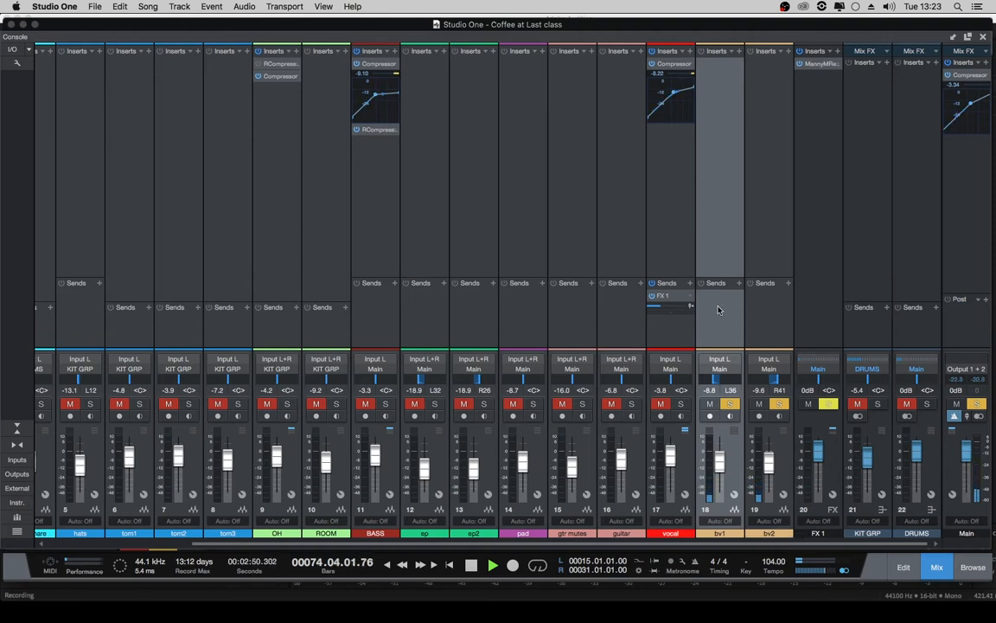
Stop playback and add a bus for the selected channels bv1 and bv2.
key("space")
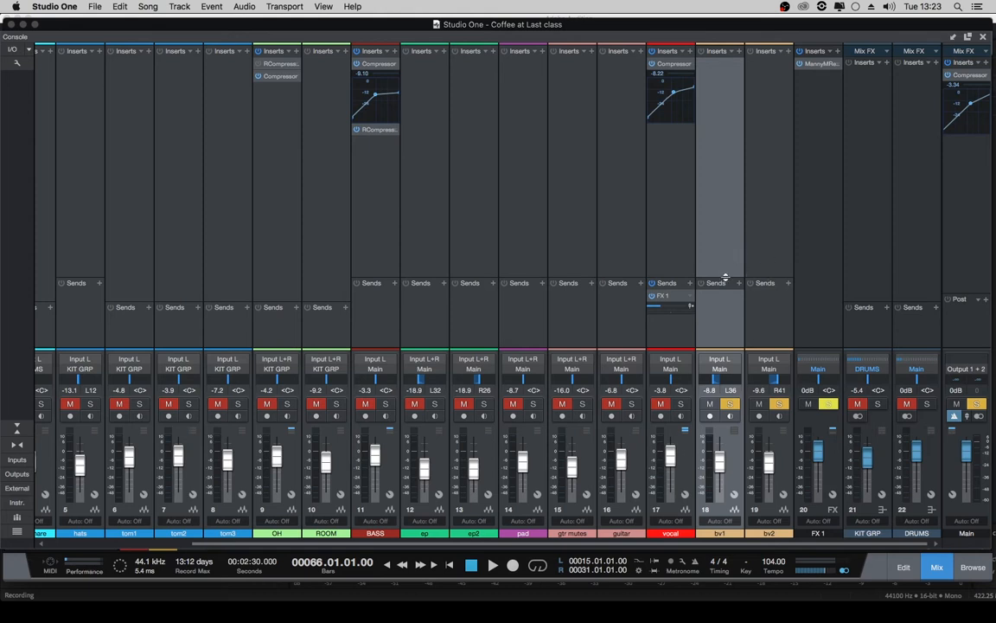
left_click(763, 326, "shift")
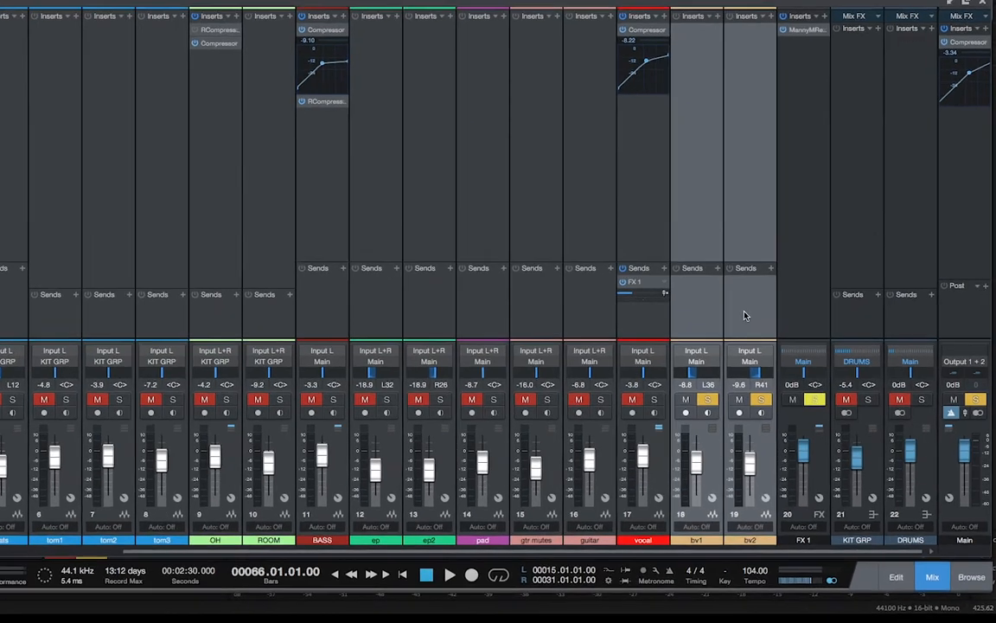
right_click(764, 326)
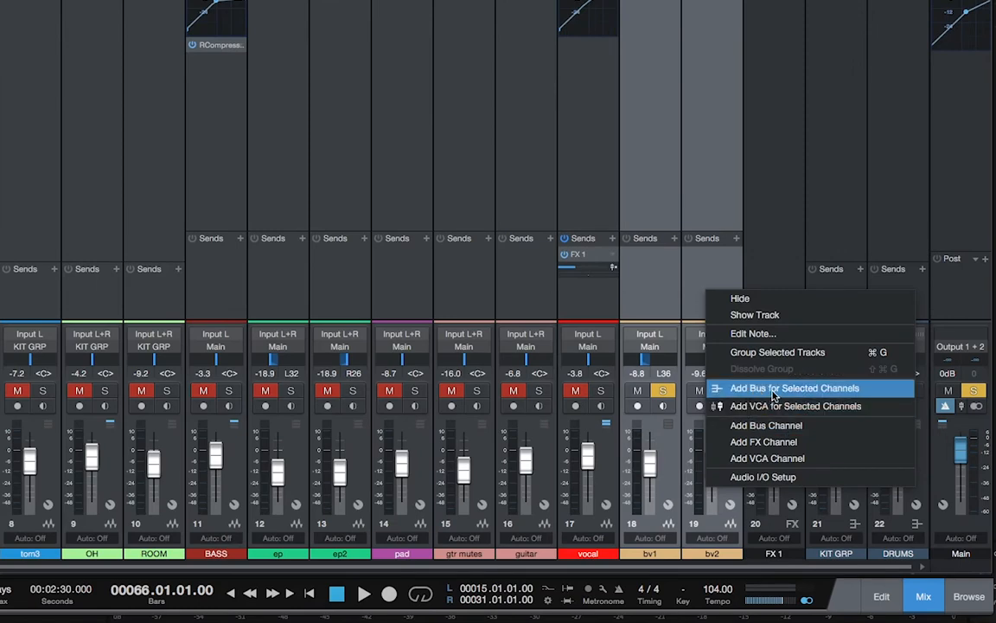
left_click(774, 395)
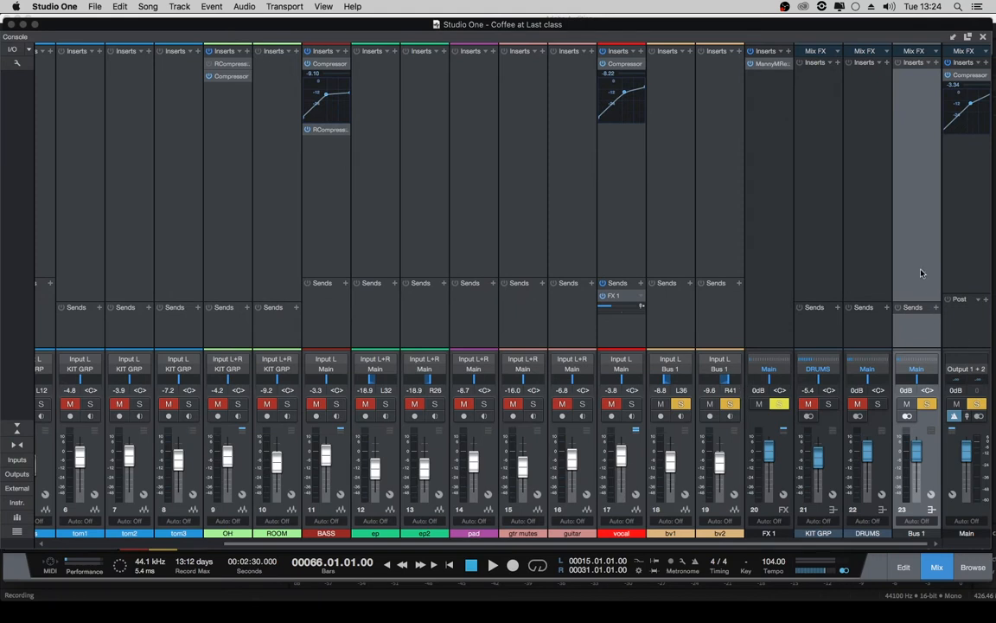
Rename the new backing vocal bus as BV.
double_click(914, 532)
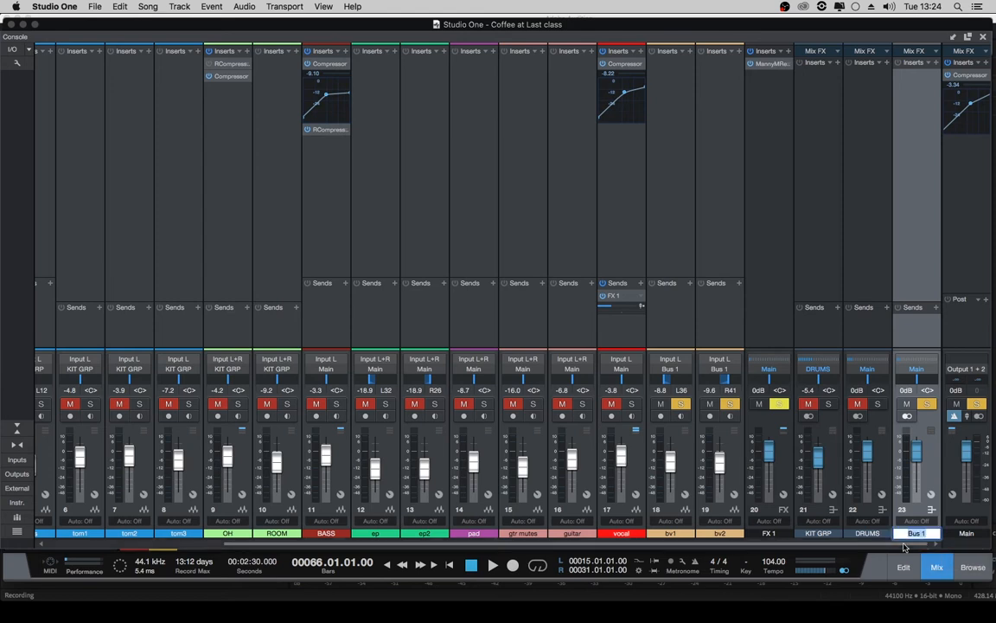
type("BV")
key("Return")
Insert a Compressor on the BV bus and load its Male Vox Pop vocal preset.
left_click(936, 64)
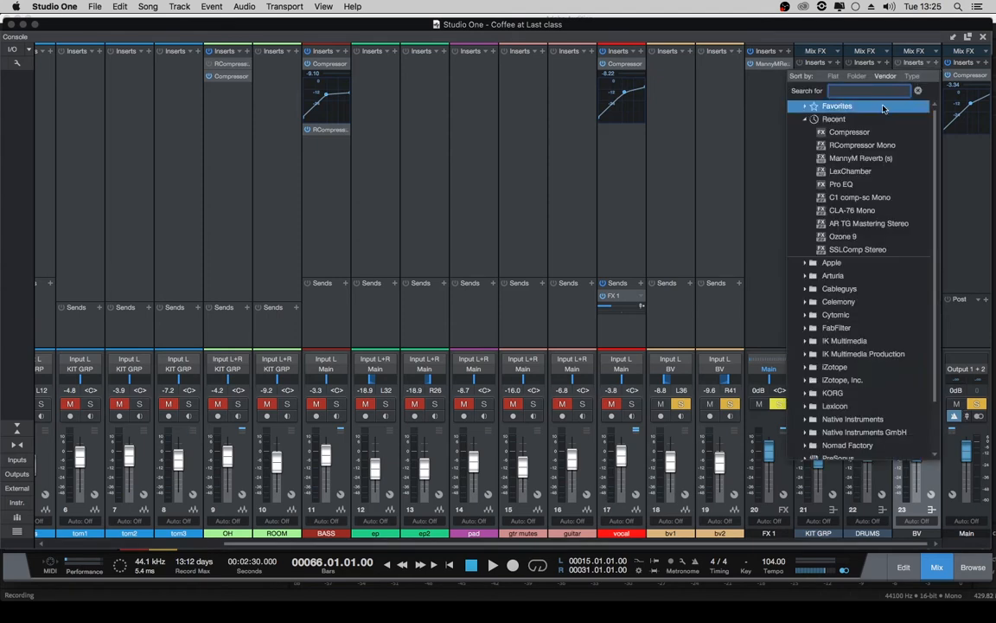
left_click(847, 131)
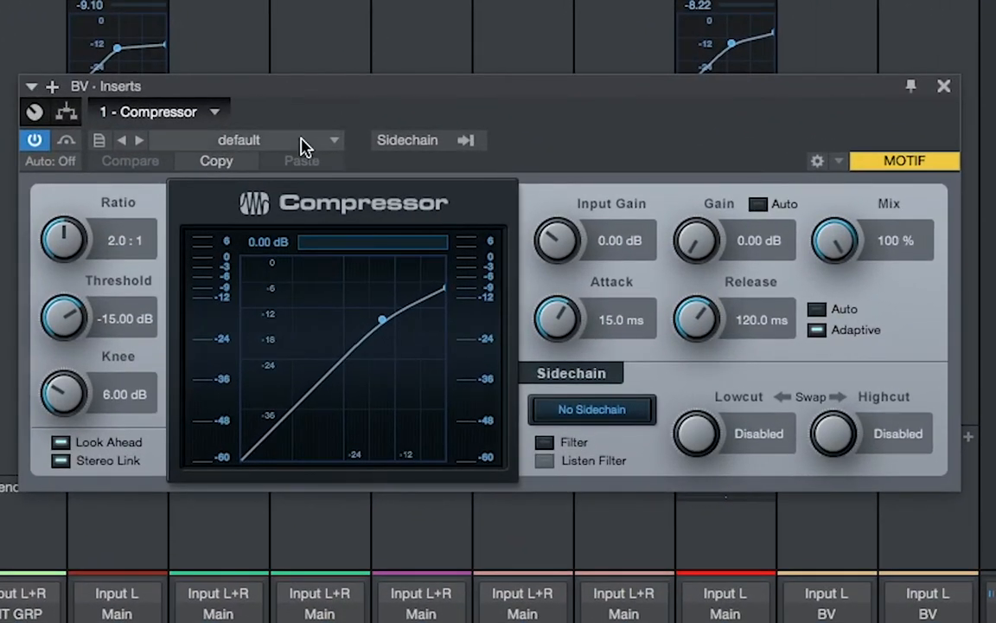
left_click(305, 145)
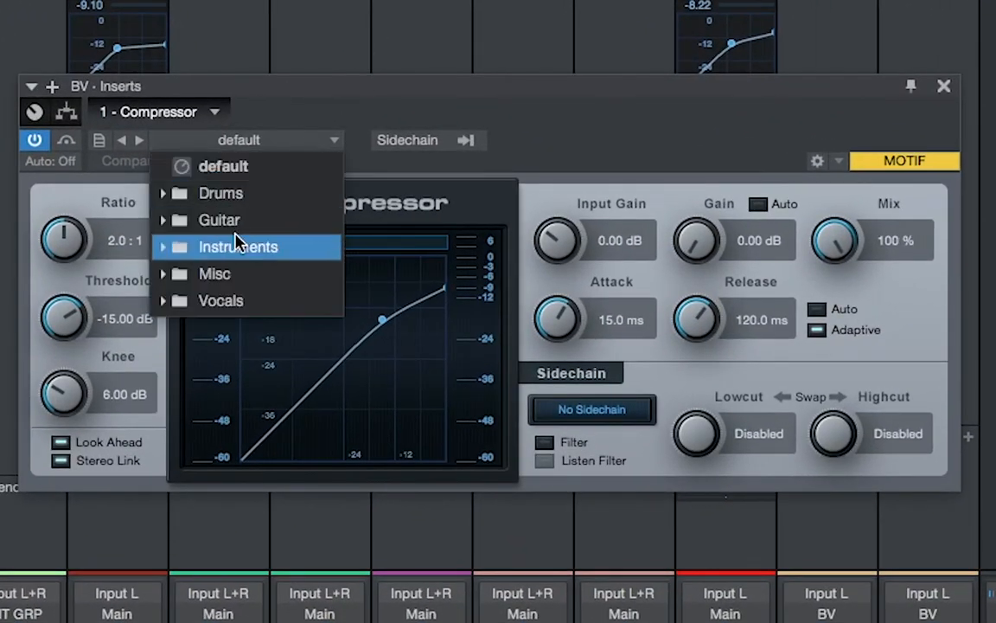
left_click(235, 303)
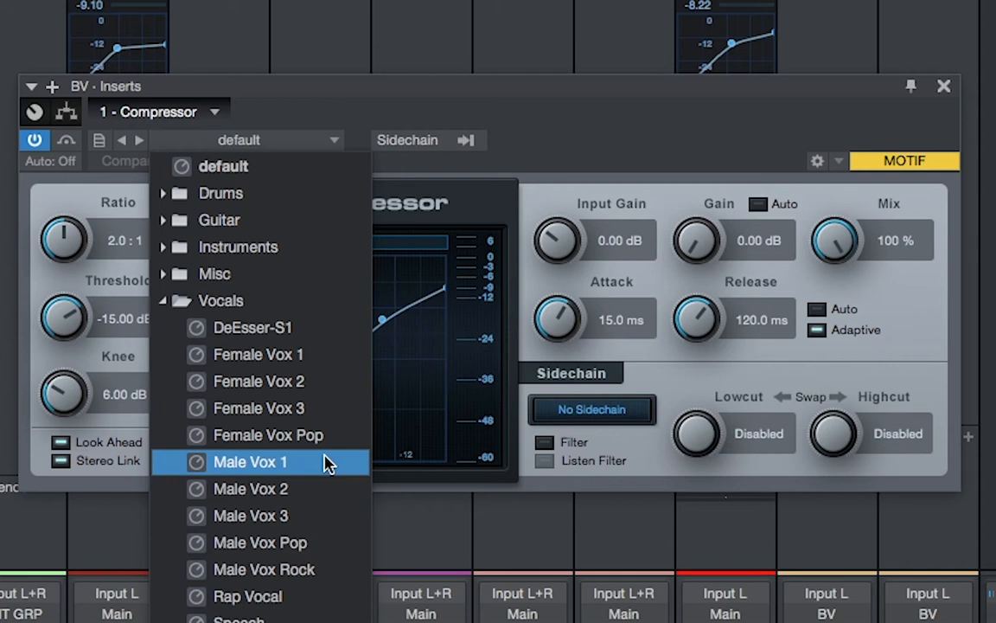
left_click(320, 542)
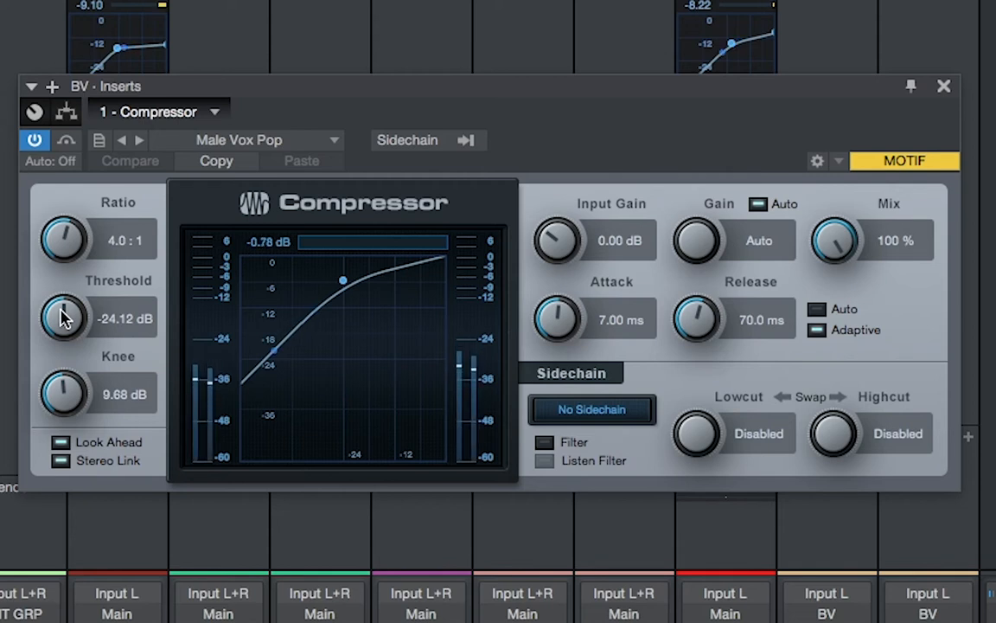
Lower the BV compressor's threshold to -42.36 dB and raise its ratio to 5.6:1.
left_click_drag(61, 312, 43, 366)
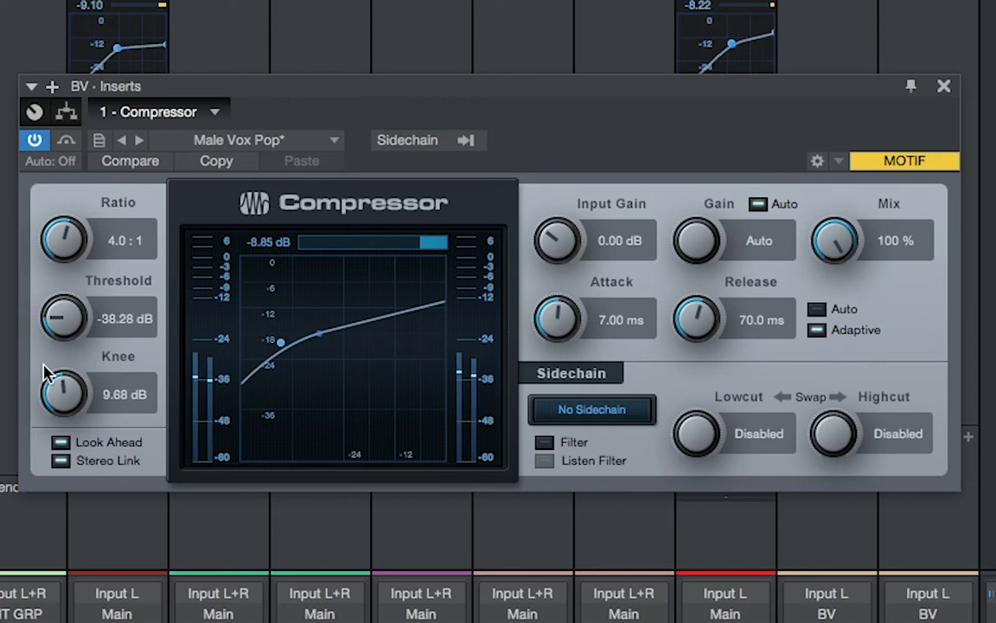
left_click_drag(54, 313, 55, 336)
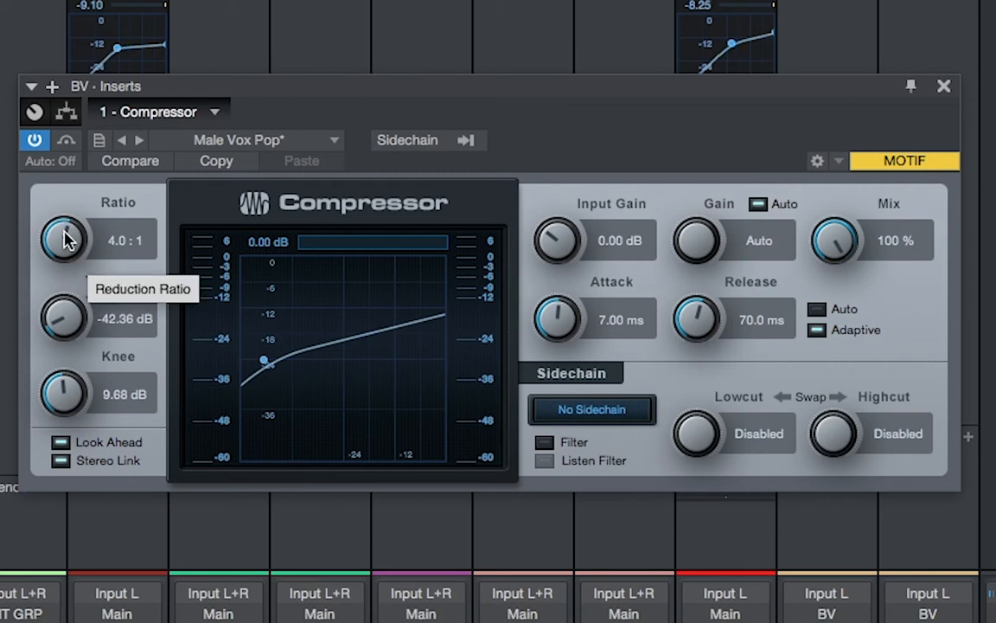
left_click_drag(67, 242, 61, 218)
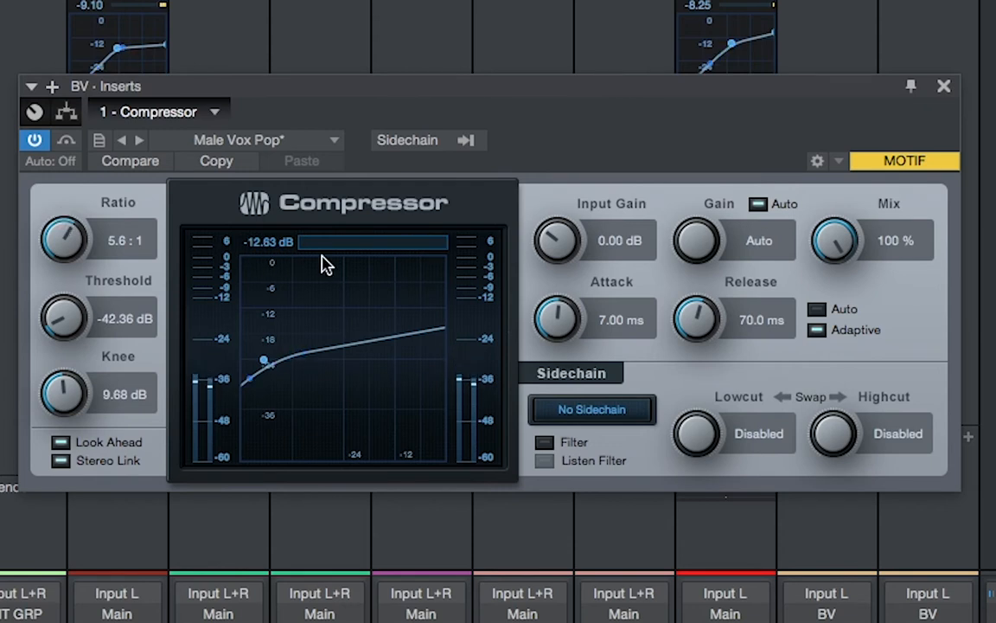
Set the BV compressor's attack to 2.81 ms and its release to 434.0 ms.
left_click_drag(553, 318, 548, 329)
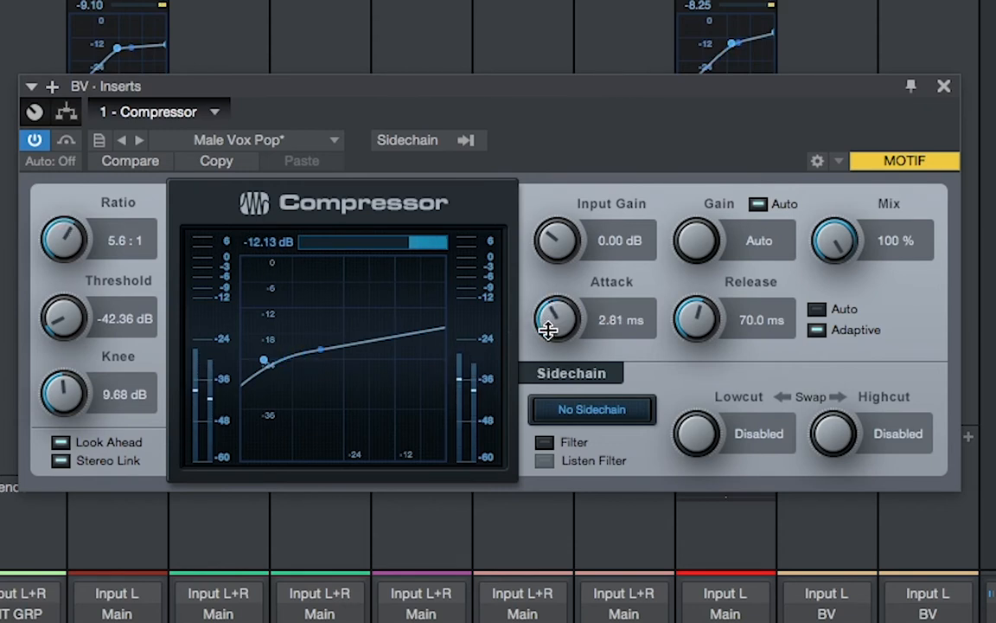
left_click_drag(707, 318, 702, 262)
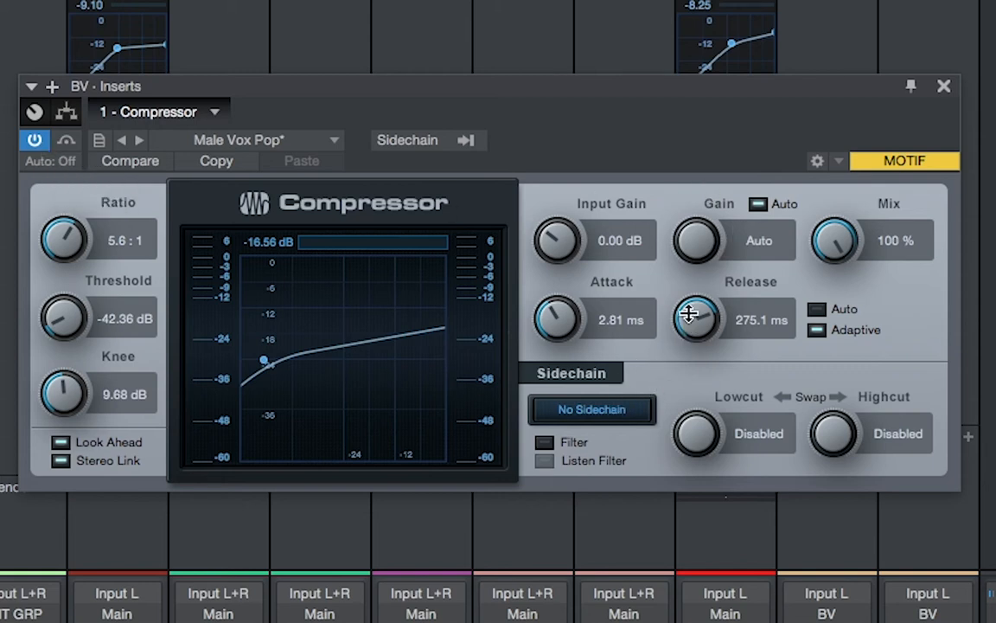
left_click_drag(696, 319, 691, 300)
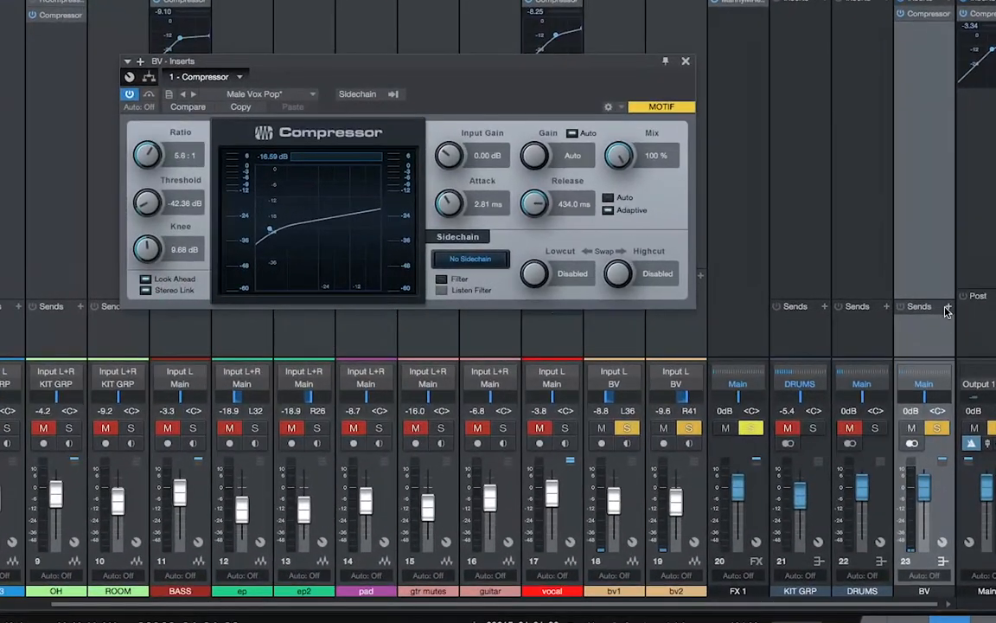
Add a send from the BV bus to FX 1 with a slightly reduced level, and play back the mix.
left_click(936, 307)
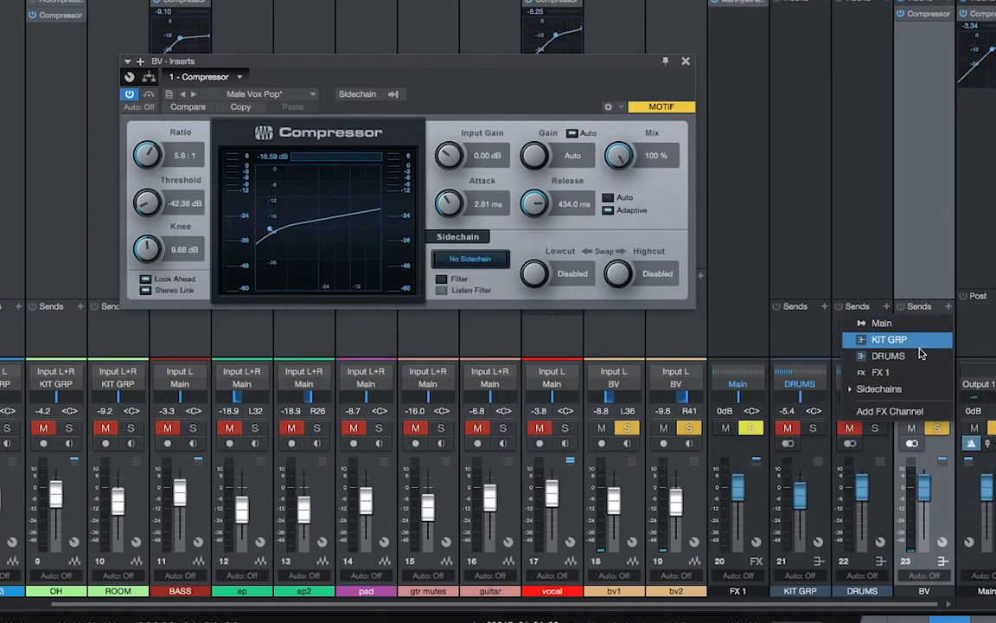
left_click(887, 371)
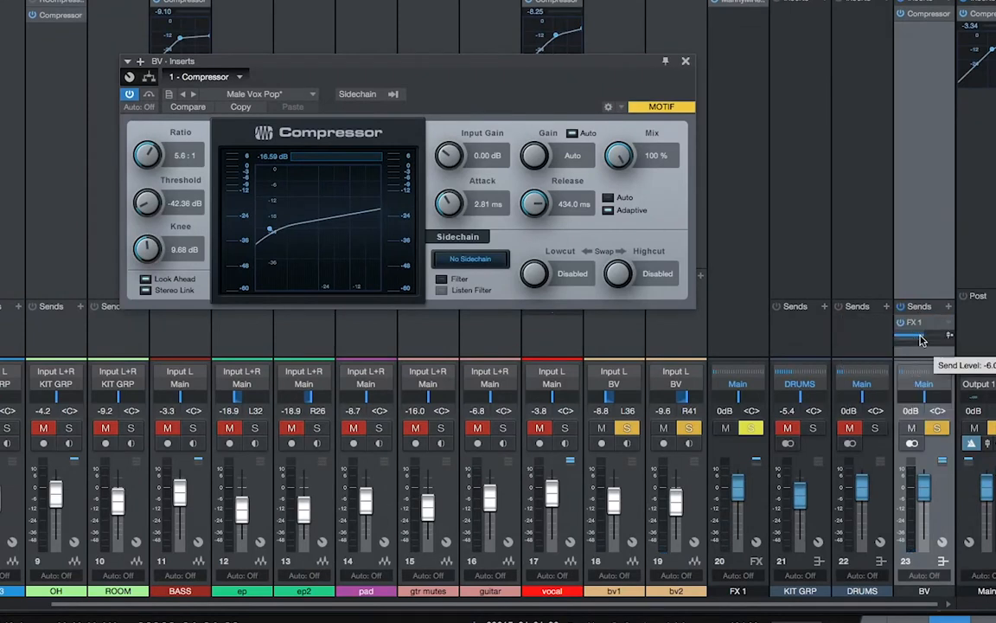
mouse_move(912, 342)
left_click_drag(913, 343, 909, 342)
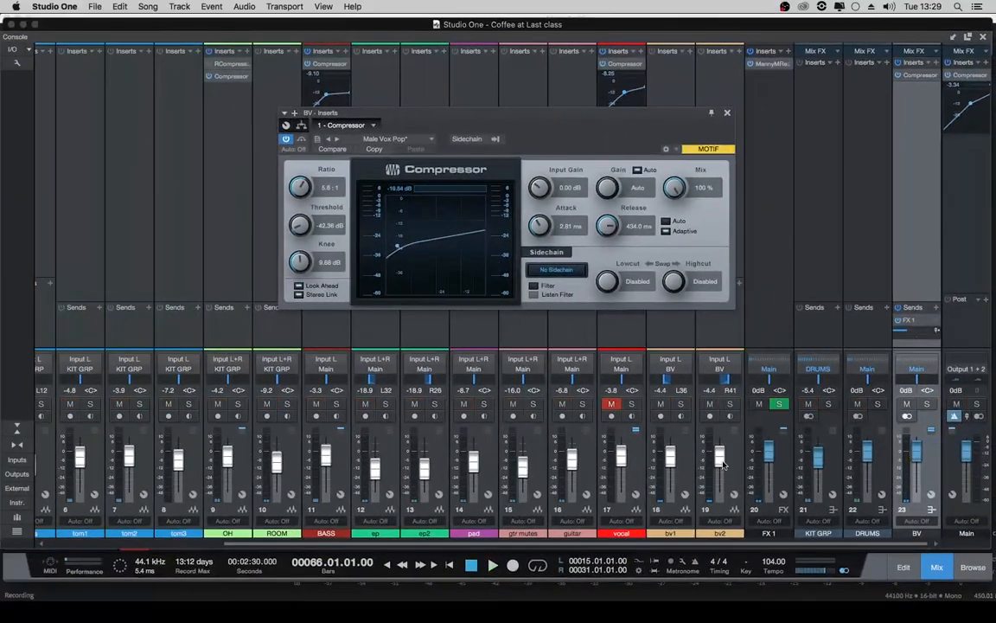
key("space")
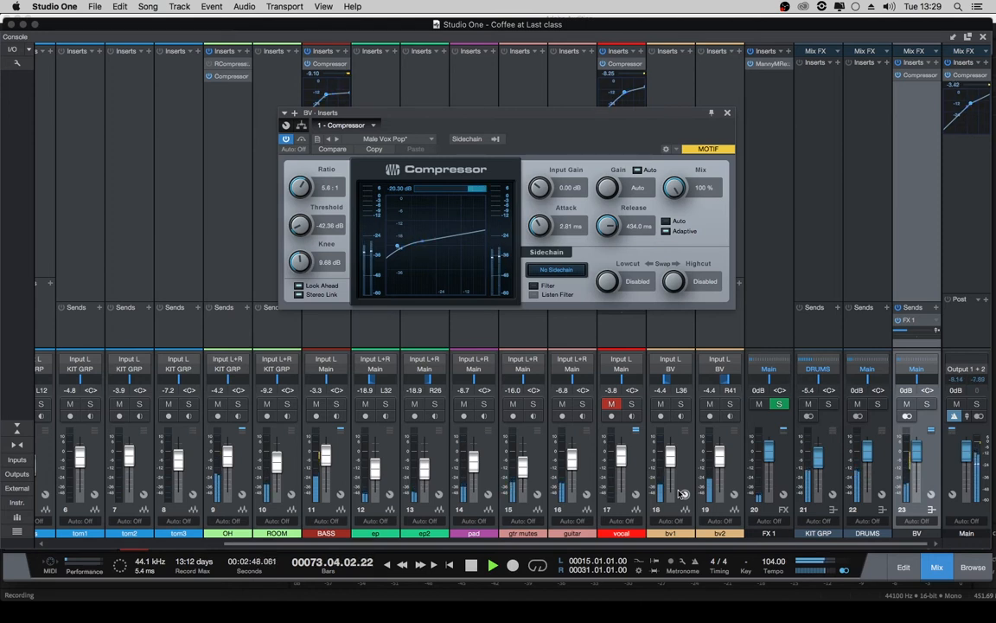
key("space")
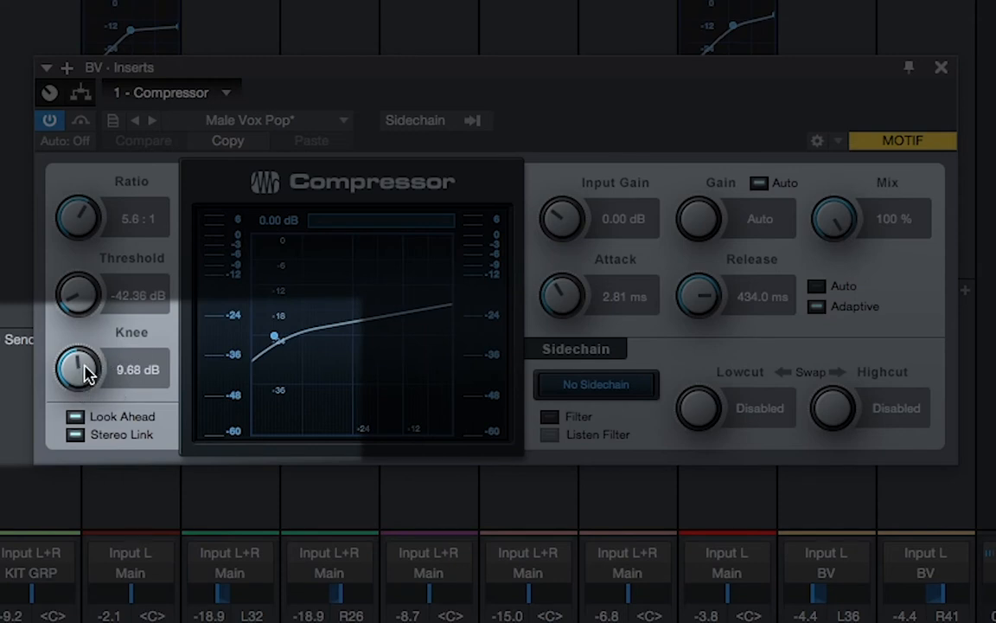
Sweep the BV compressor's knee between a hard 0.10 dB and a soft 11.44 dB, ending at 8.36 dB.
left_click_drag(87, 372, 84, 498)
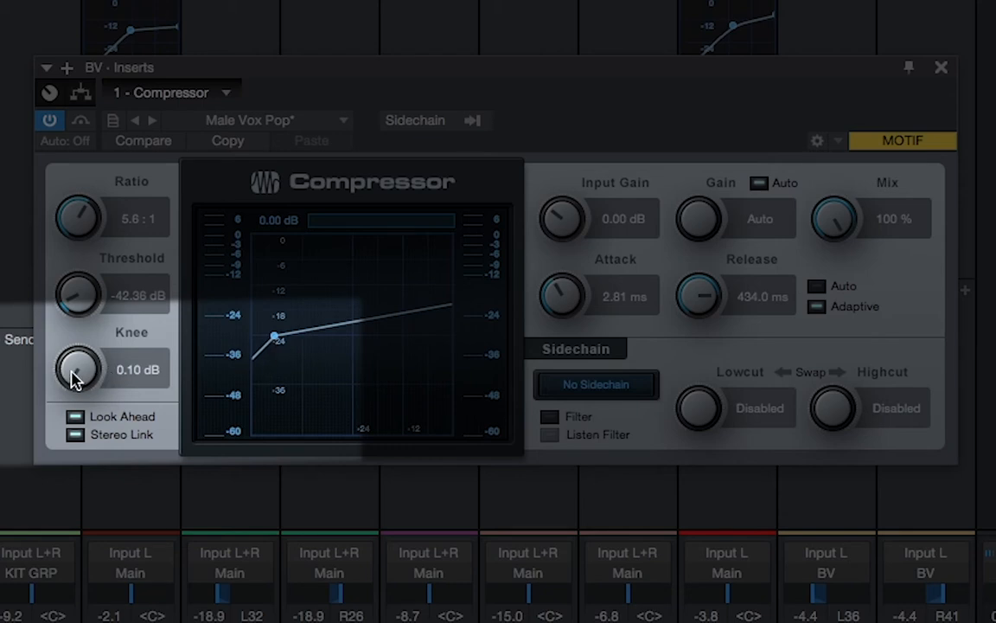
left_click_drag(77, 380, 67, 251)
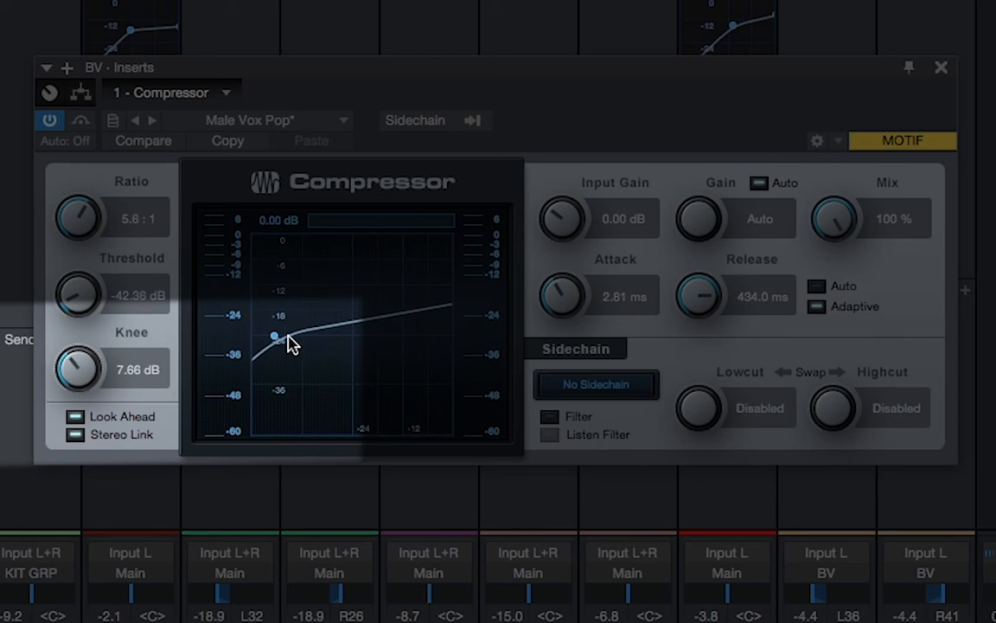
mouse_move(78, 383)
left_mouse_down()
mouse_move(67, 413)
mouse_move(68, 365)
left_mouse_up()
left_click_drag(80, 372, 68, 314)
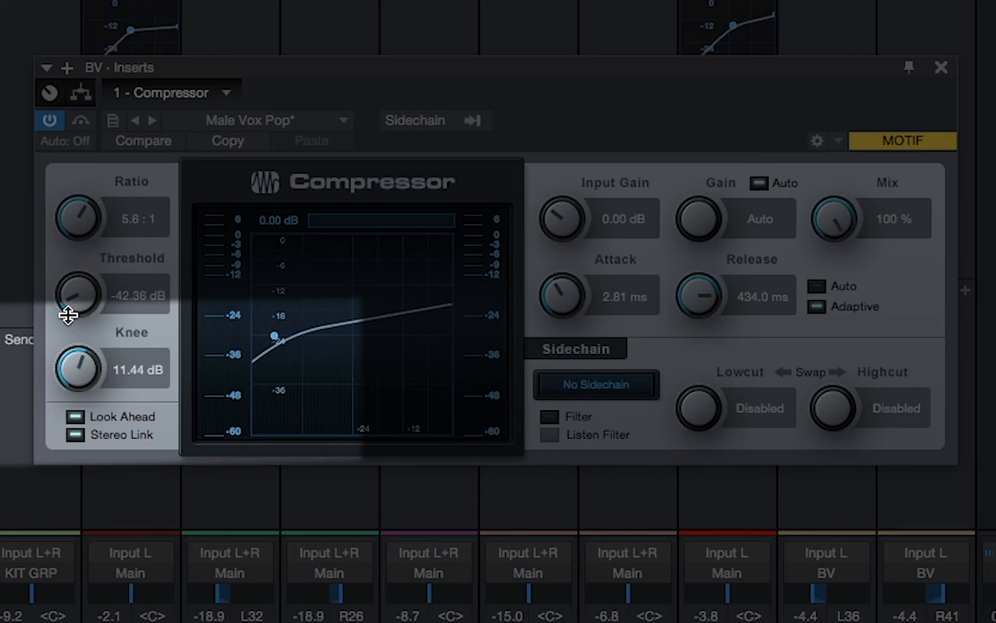
left_click_drag(68, 314, 164, 608)
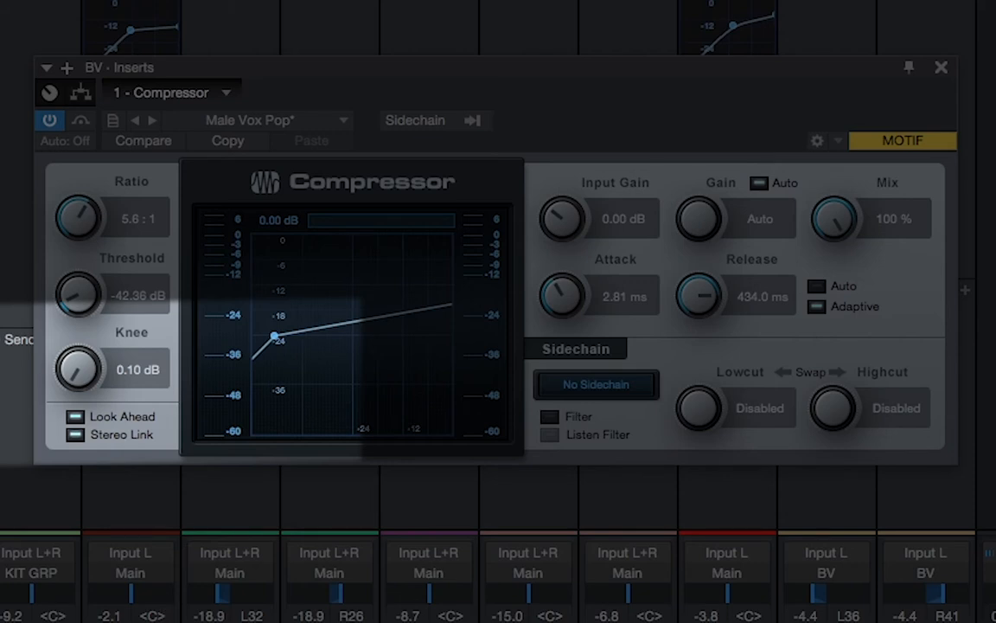
left_click_drag(164, 614, 99, 386)
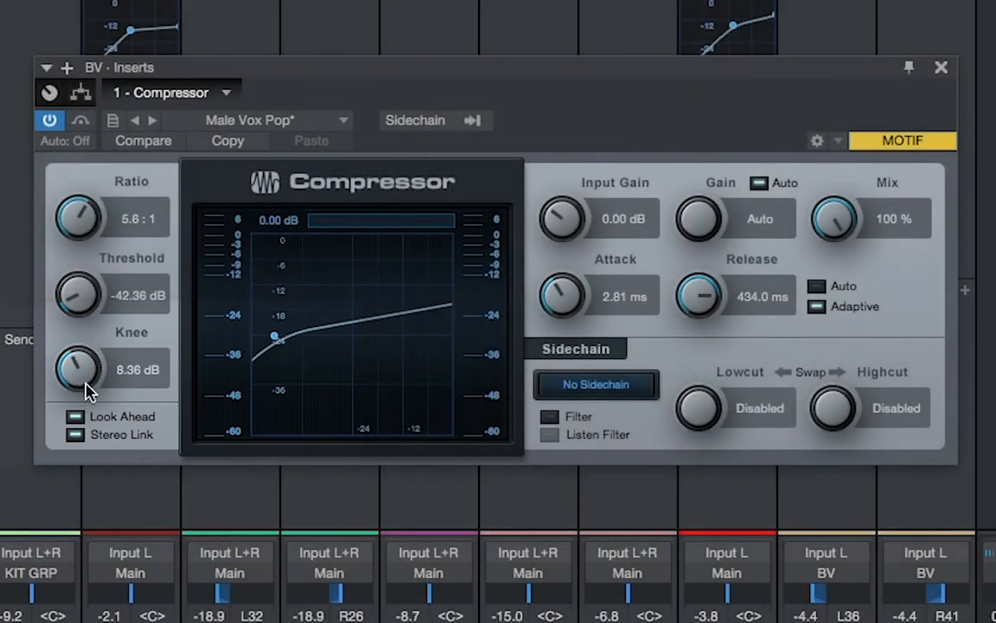
Try BV compressor knee settings of 4.98, 9.35, 7.26 and 6.57 dB, and close the compressor window.
left_click_drag(81, 374, 60, 385)
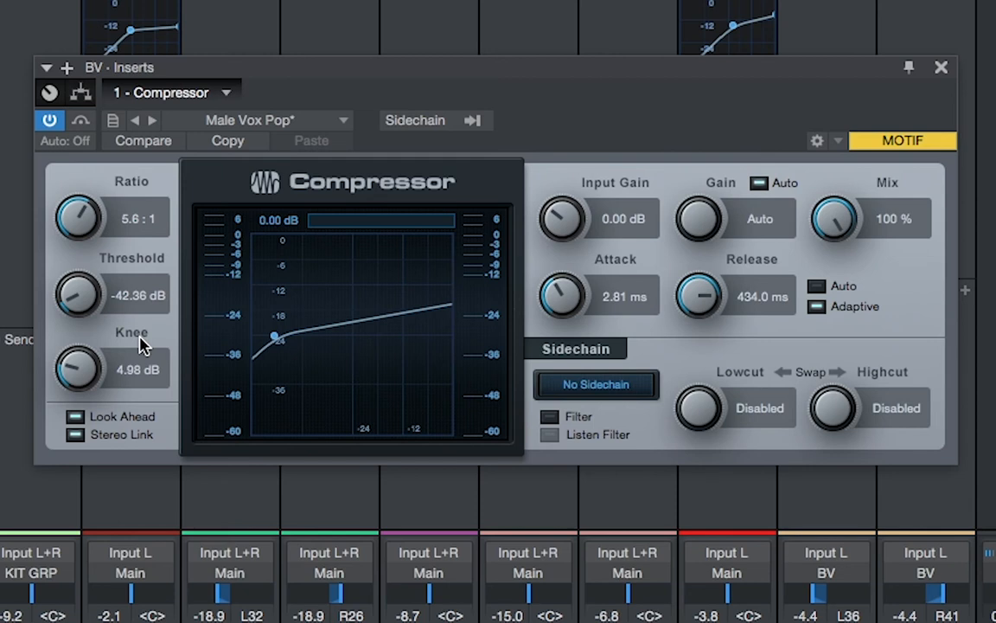
left_click_drag(140, 336, 68, 292)
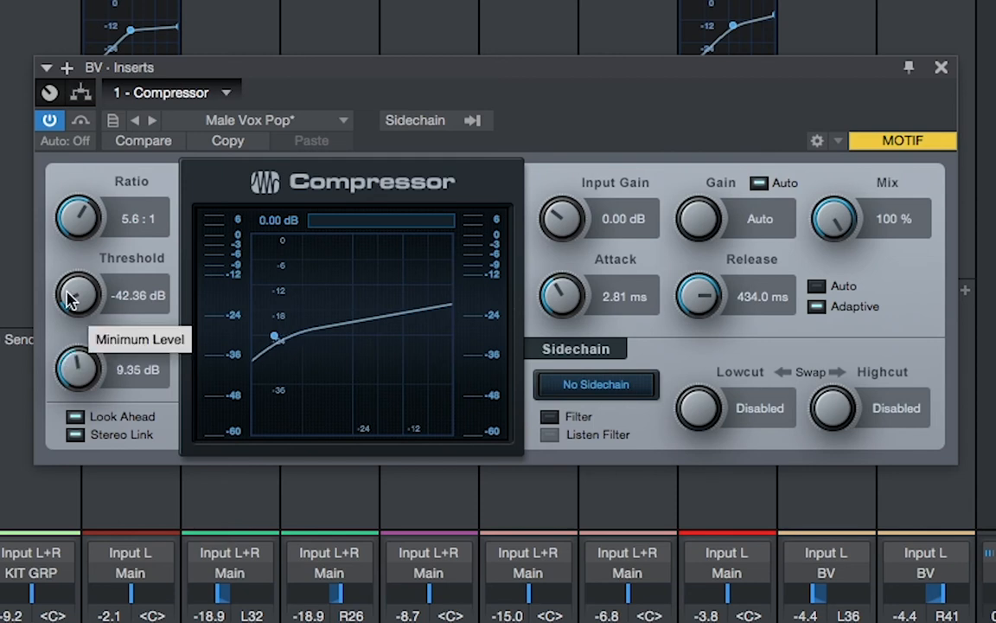
left_click_drag(78, 360, 55, 360)
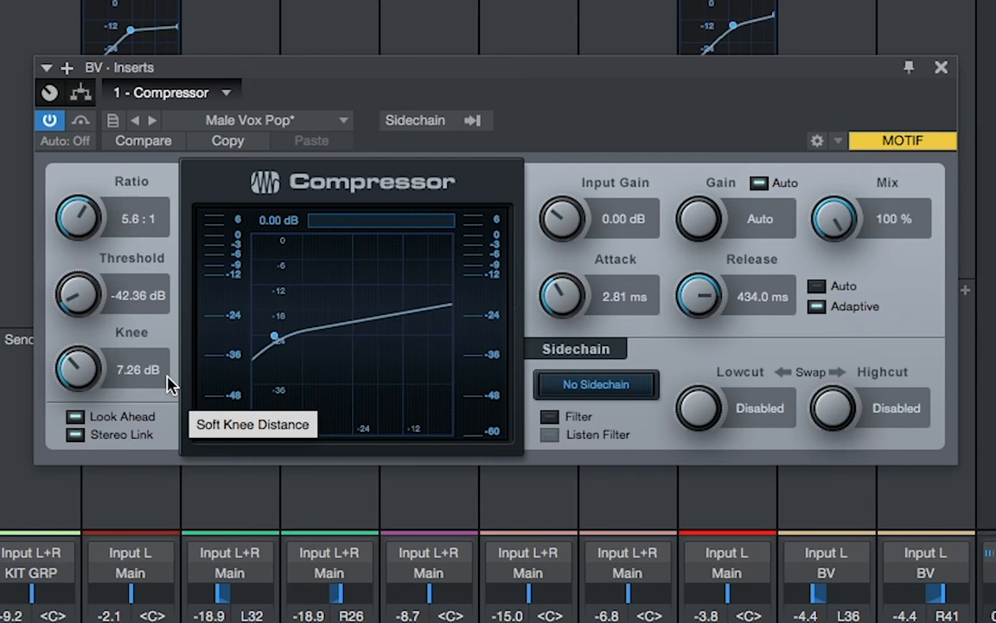
left_click_drag(78, 363, 79, 353)
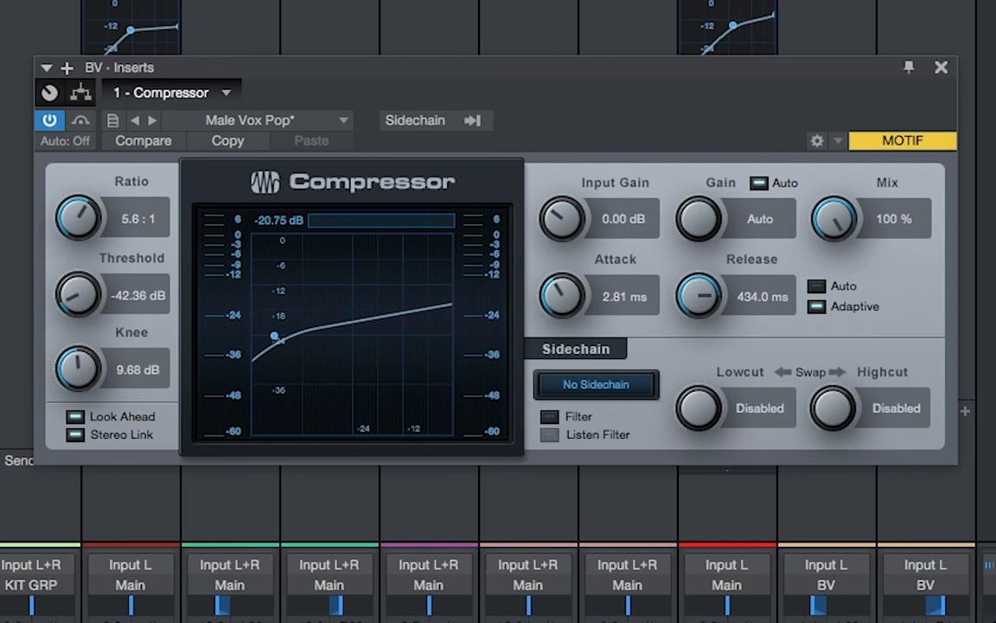
left_click_drag(78, 370, 76, 370)
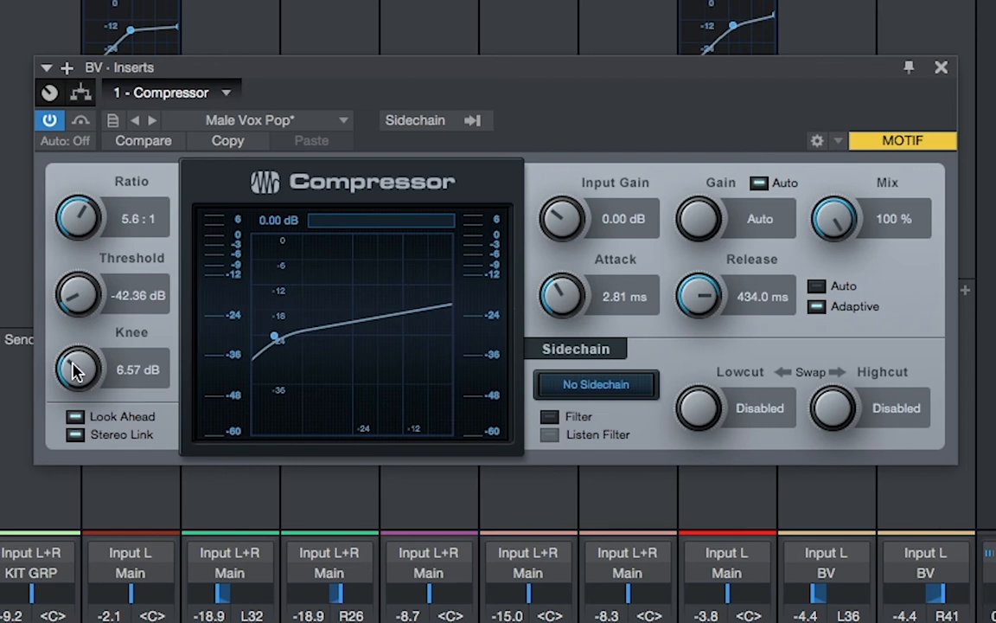
mouse_move(76, 370)
left_mouse_down()
mouse_move(74, 506)
mouse_move(76, 162)
mouse_move(76, 328)
mouse_move(91, 378)
left_mouse_up()
left_click(941, 67)
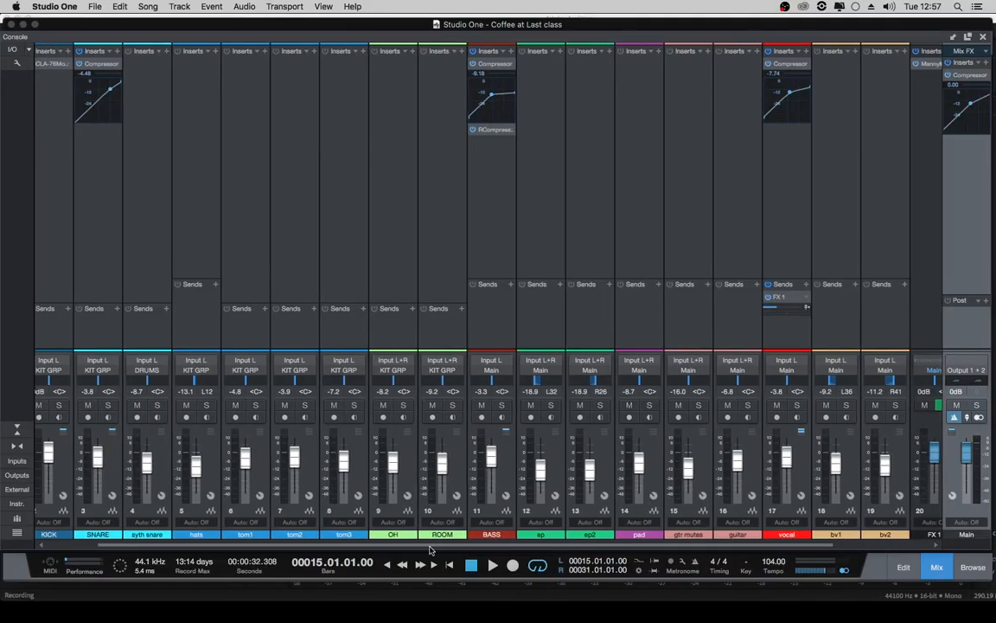
Open the compressor on the SNARE channel and solo that channel.
scroll(307, 538, "left", 3)
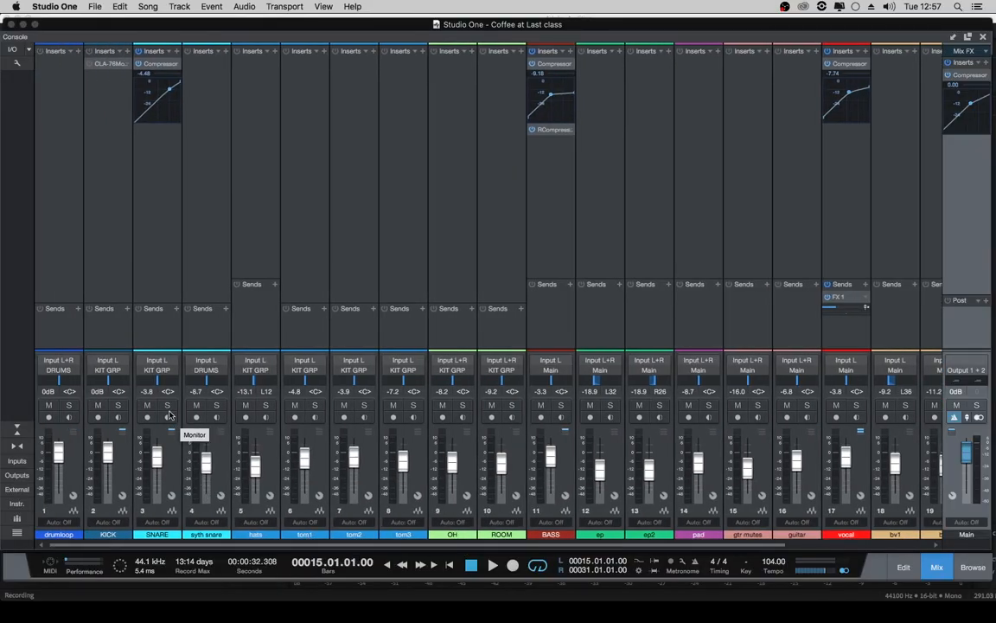
double_click(164, 68)
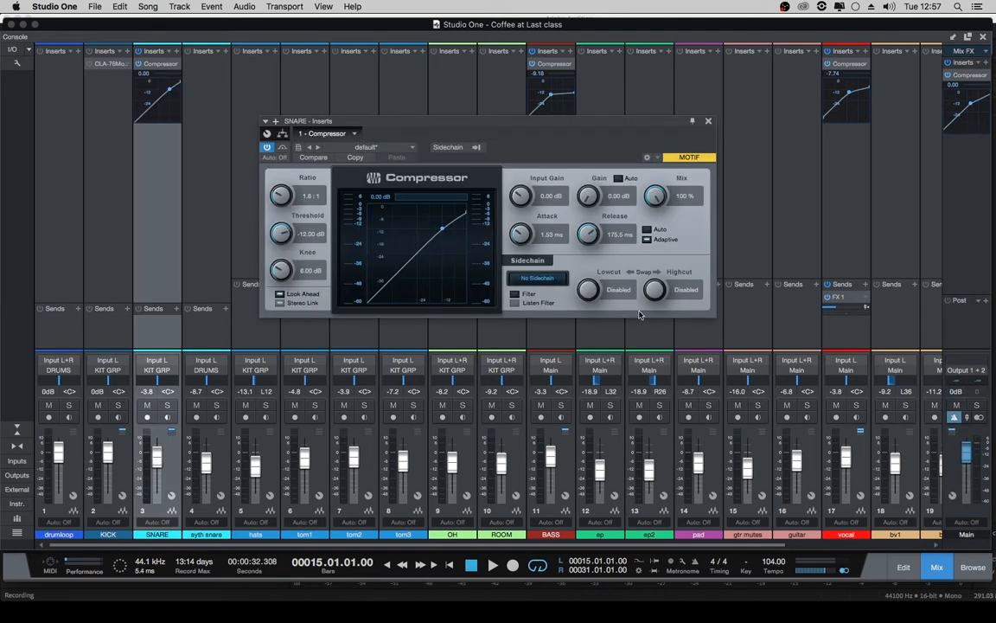
left_click(167, 405)
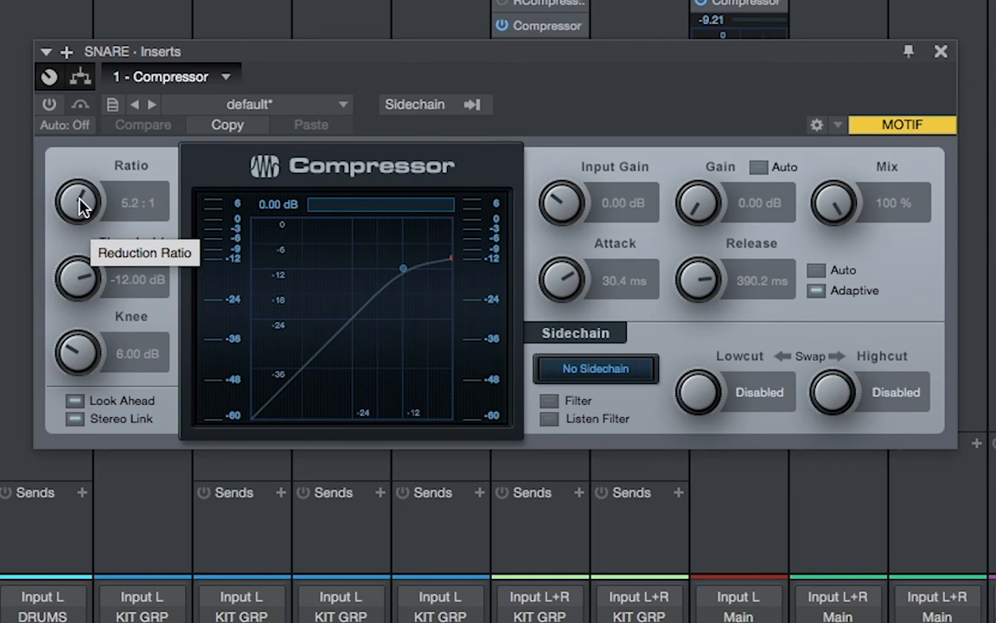
Enable the SNARE compressor and set its threshold to -15.12 dB and ratio to 3.8 : 1.
left_click(49, 104)
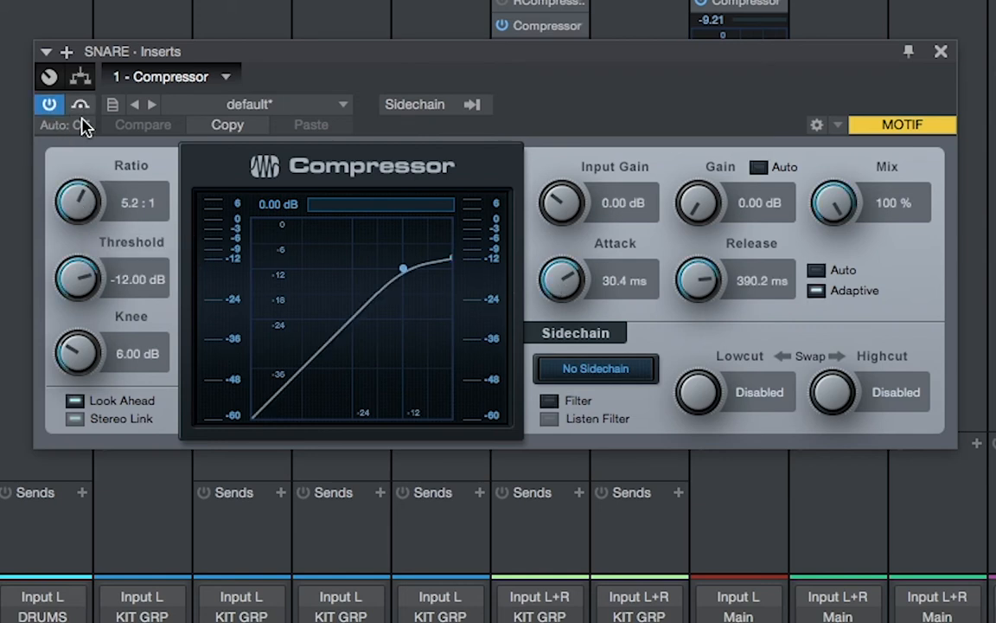
left_click_drag(83, 265, 85, 280)
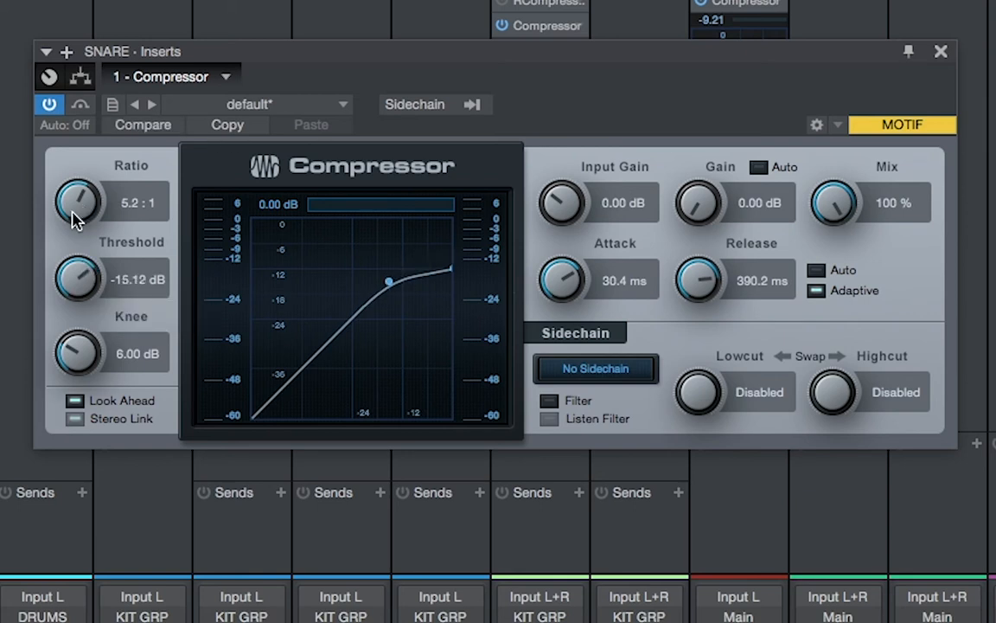
left_click_drag(56, 196, 64, 198)
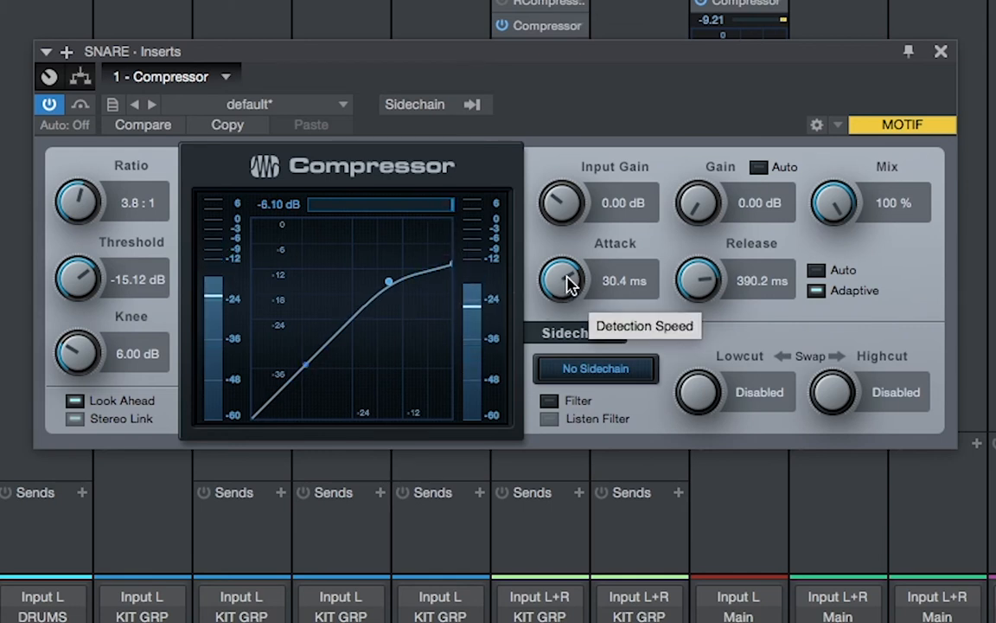
Try faster attack times of 6.28 ms and 4.70 ms on the SNARE compressor, ending at 33.0 ms.
left_click_drag(569, 282, 568, 322)
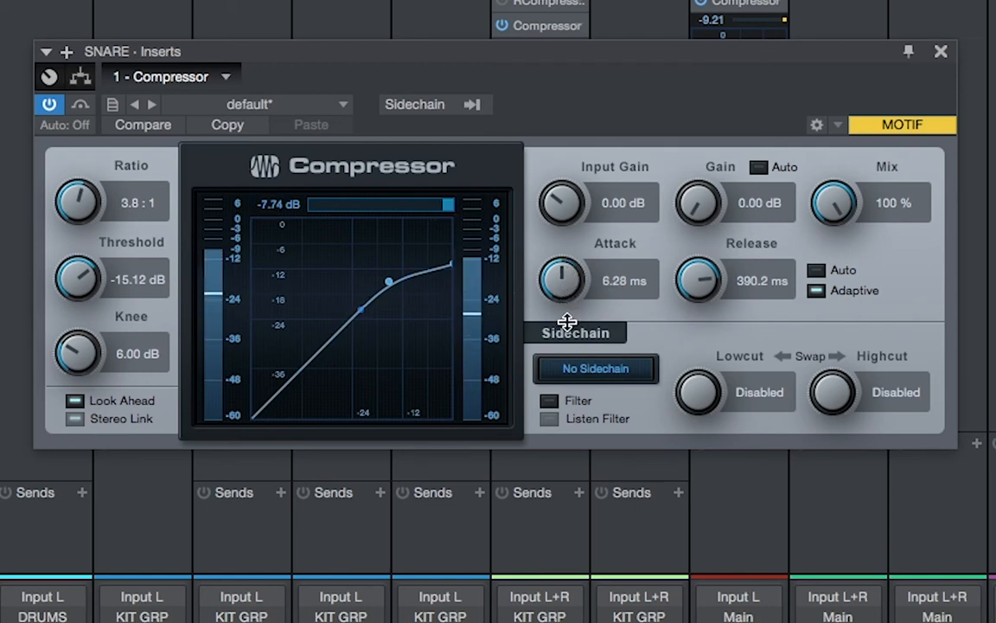
left_click_drag(566, 323, 567, 330)
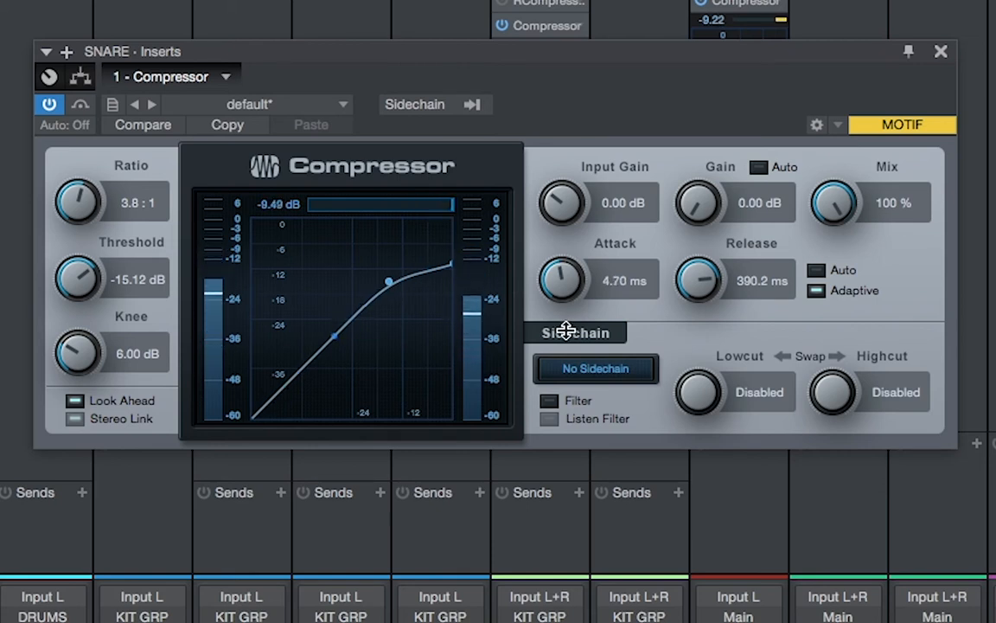
left_click_drag(566, 331, 567, 278)
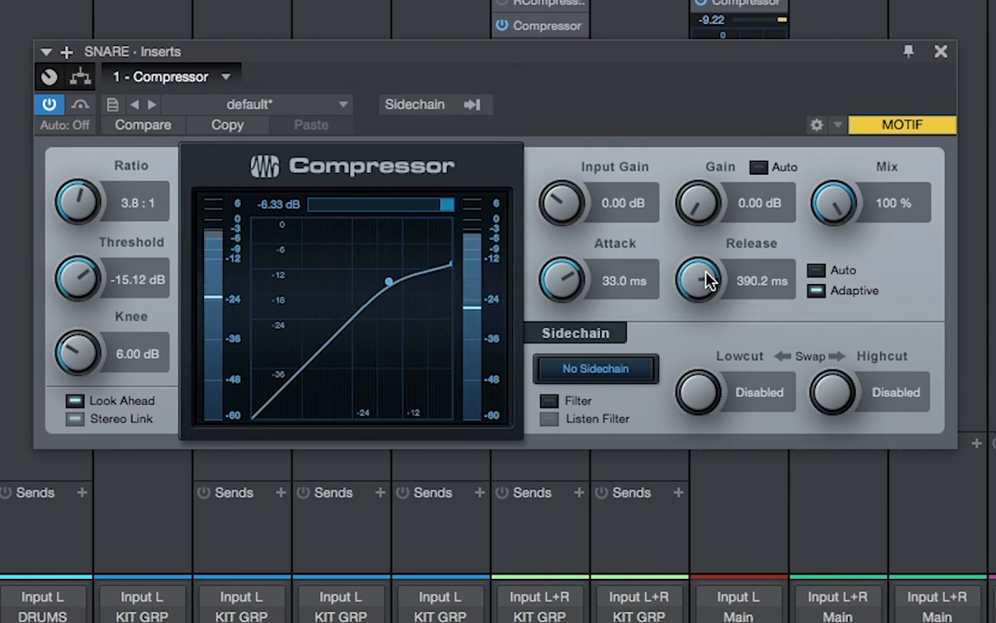
Shorten the SNARE compressor's release to 4.75 ms, and lengthen it again to 299.1 ms.
left_click_drag(707, 280, 715, 421)
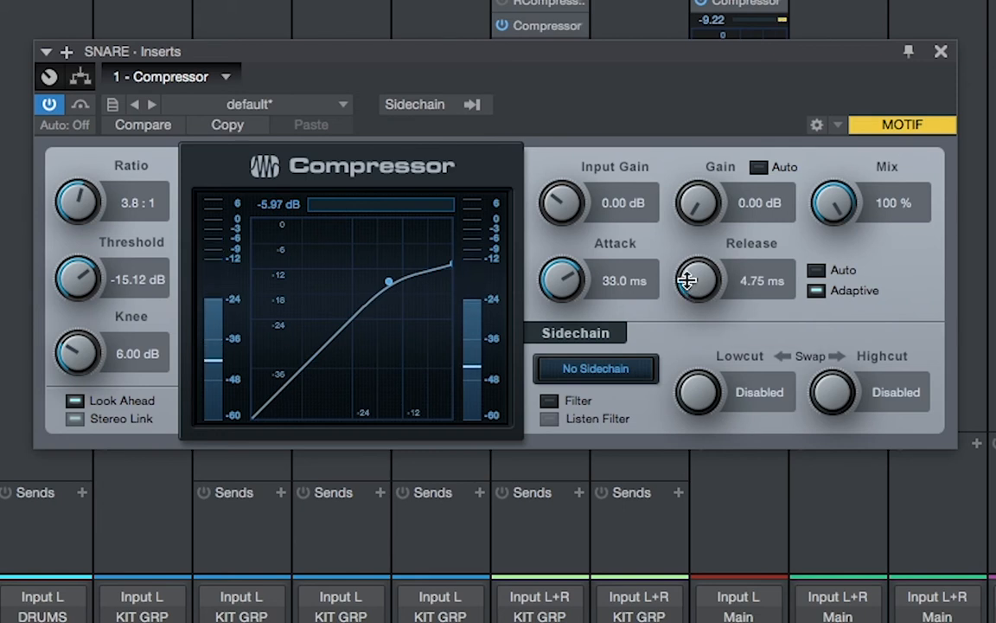
left_click_drag(691, 277, 689, 264)
left_click_drag(689, 244, 696, 160)
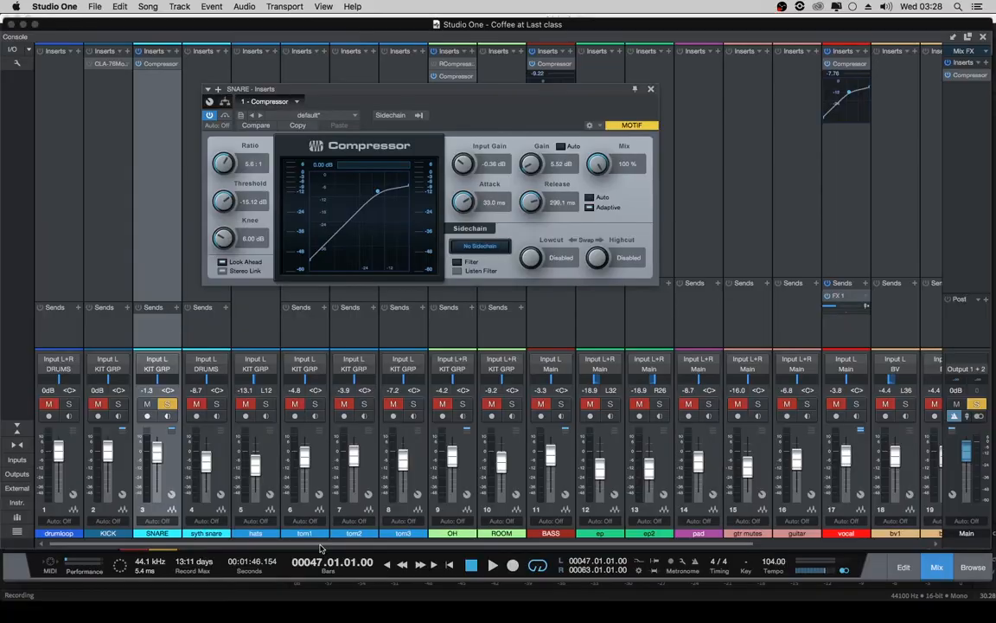
Solo the KIT GRP bus and listen to the compressed snare within the full drum kit.
left_click_drag(319, 549, 500, 543)
key("space")
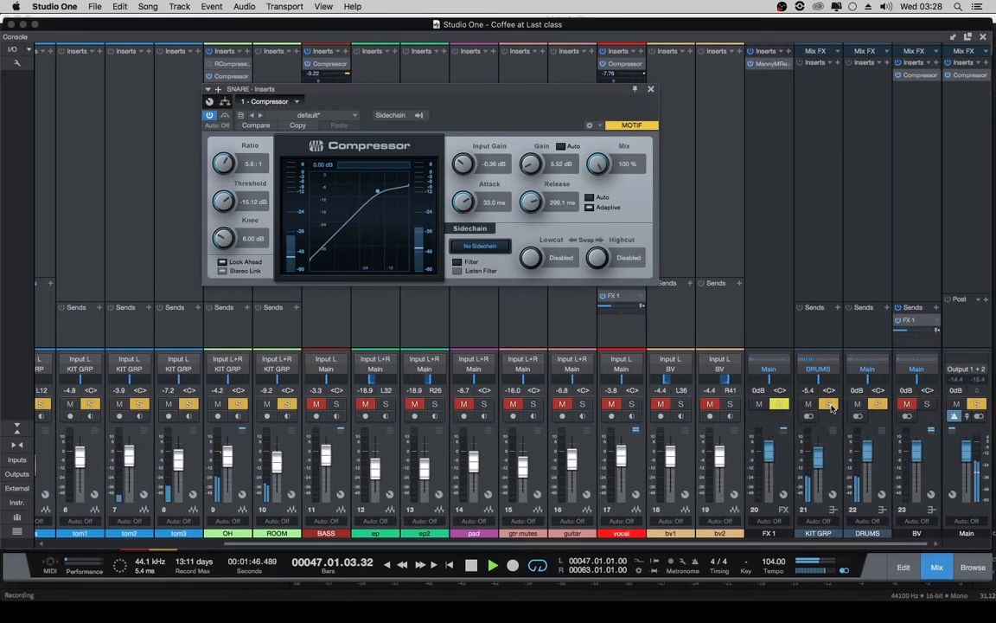
left_click(828, 404)
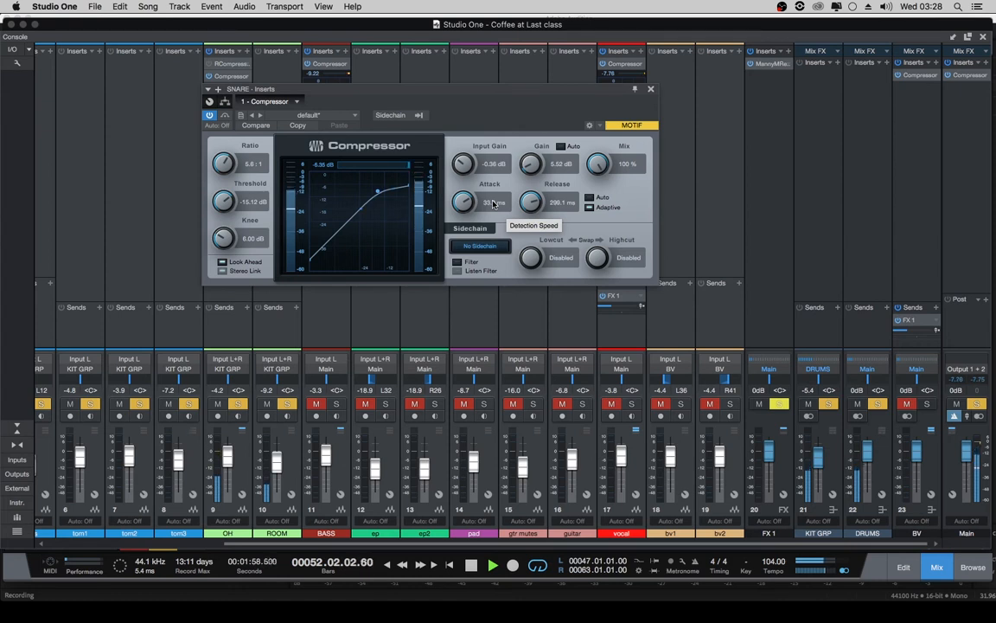
key("space")
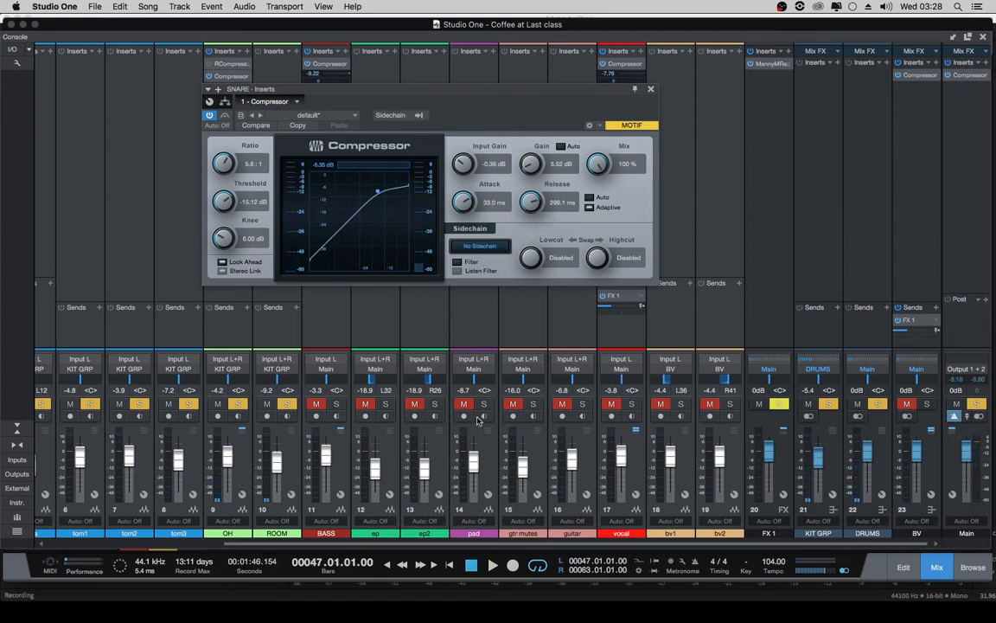
left_click_drag(525, 545, 337, 537)
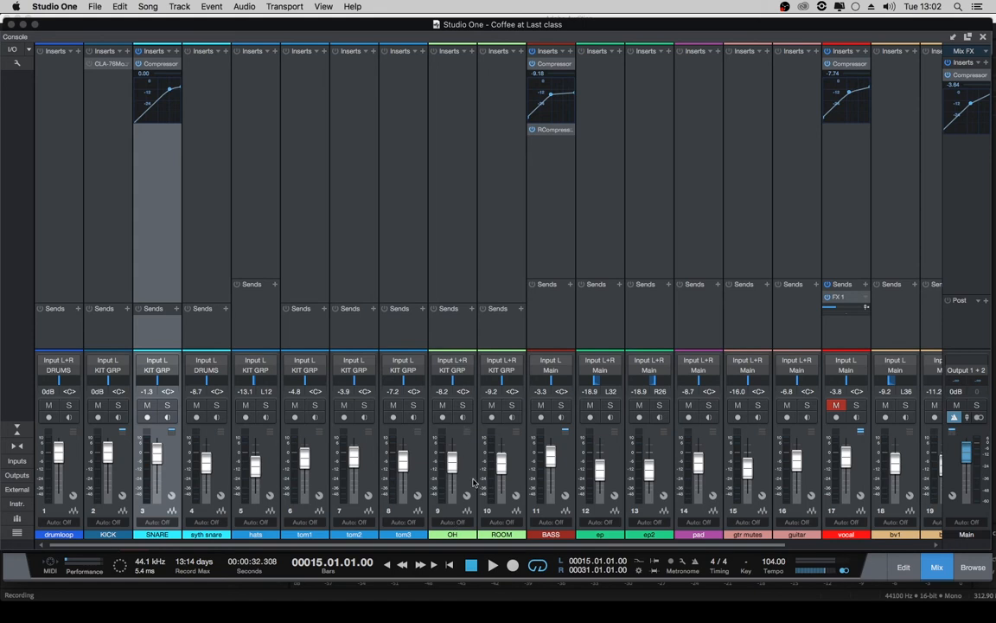
Insert a Compressor after the RCompressor on the OH channel and move its window clear of the channel controls.
left_click(461, 413)
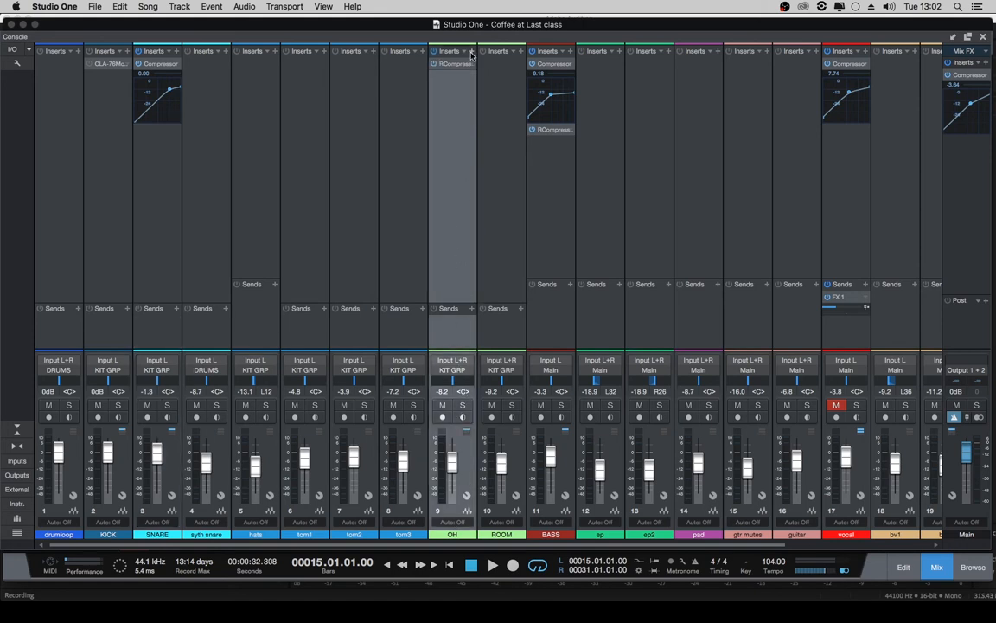
left_click(471, 51)
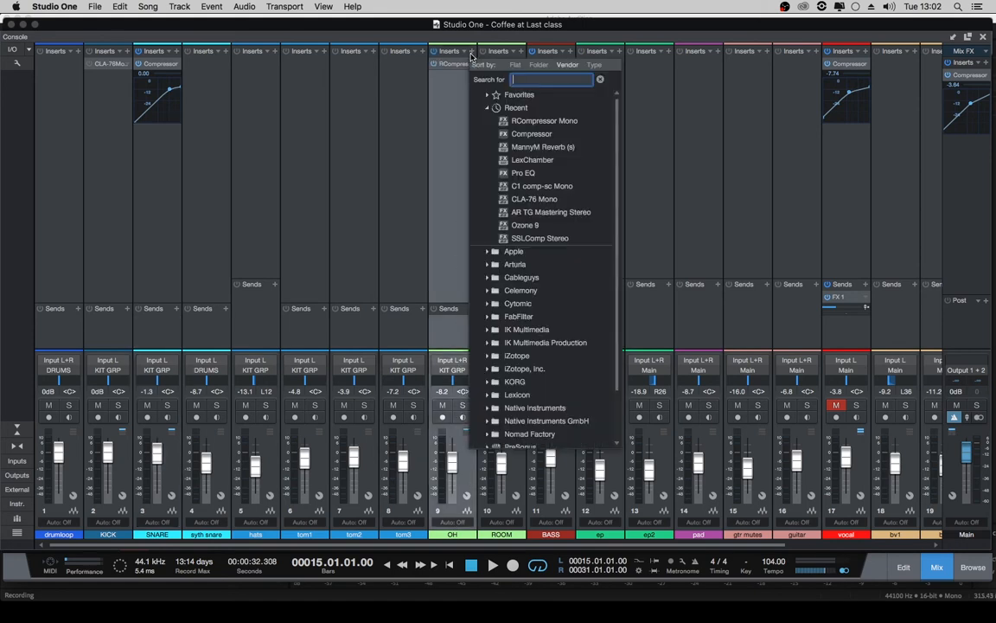
left_click(532, 134)
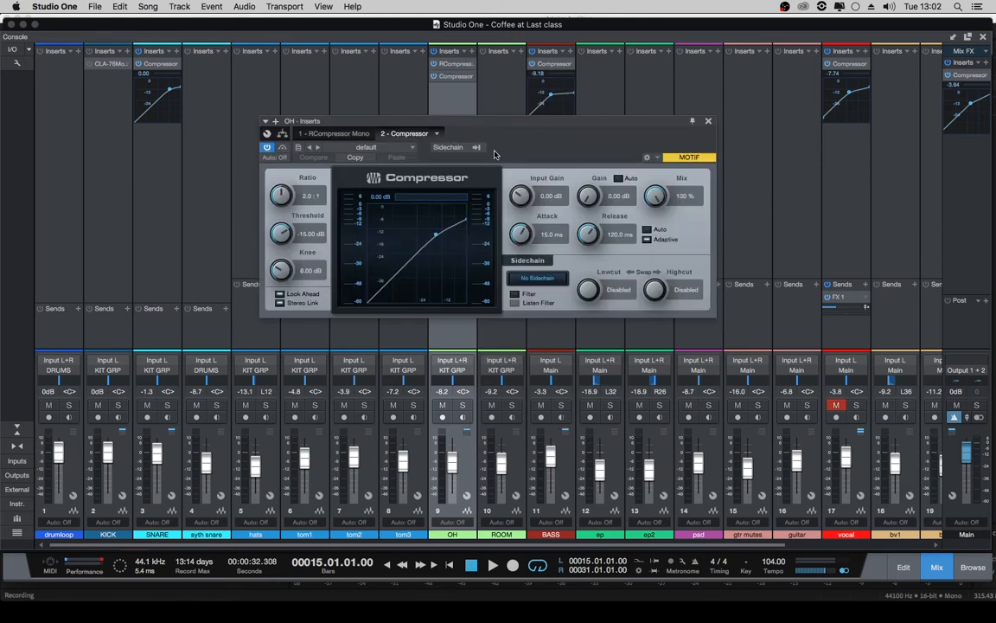
left_click_drag(511, 139, 469, 88)
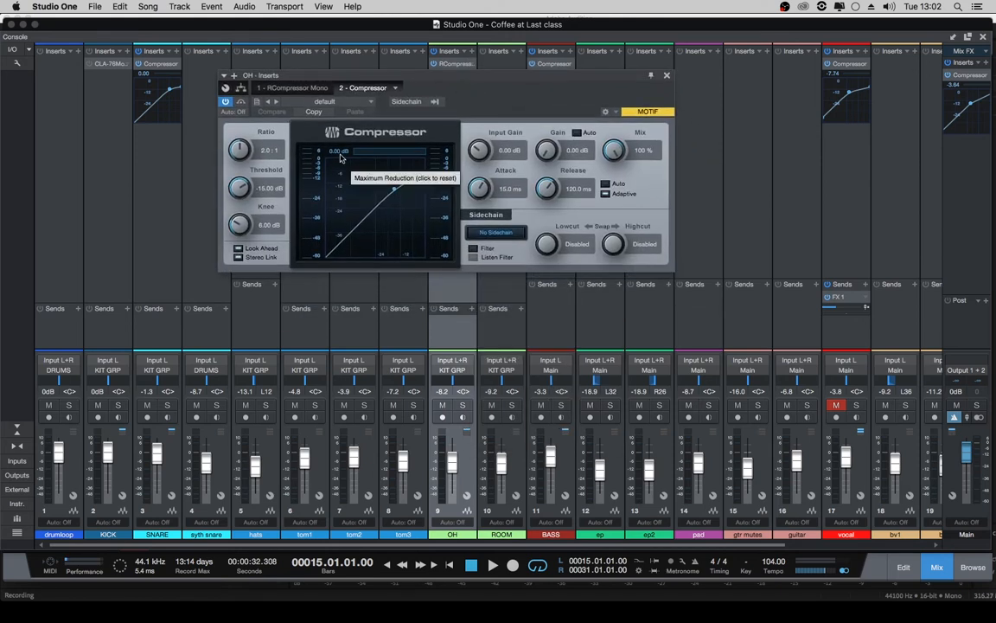
Load the Overhead Rock preset from the Drums presets into the OH compressor.
left_click(350, 103)
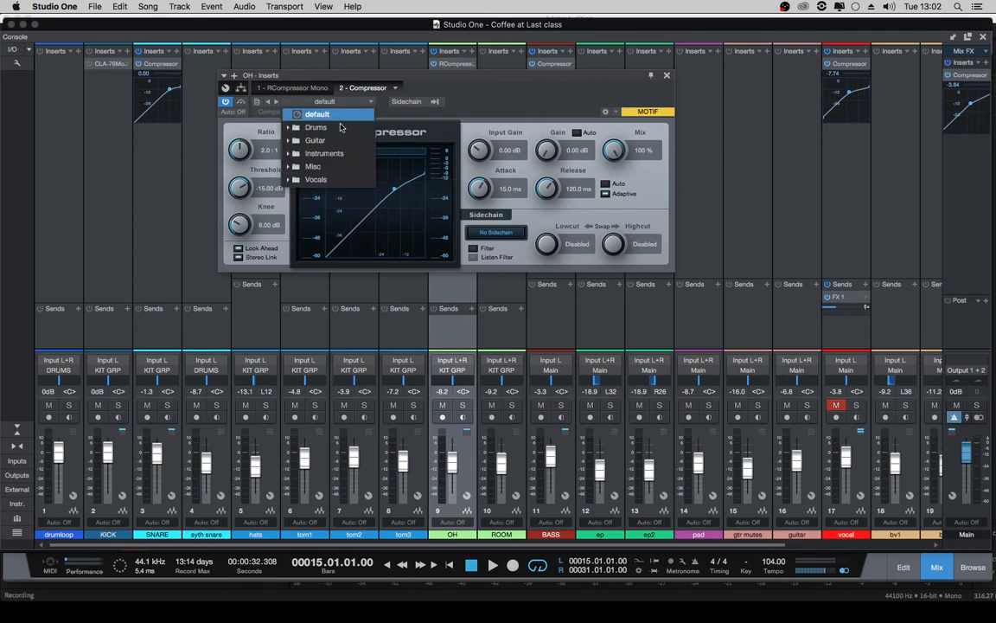
left_click(342, 127)
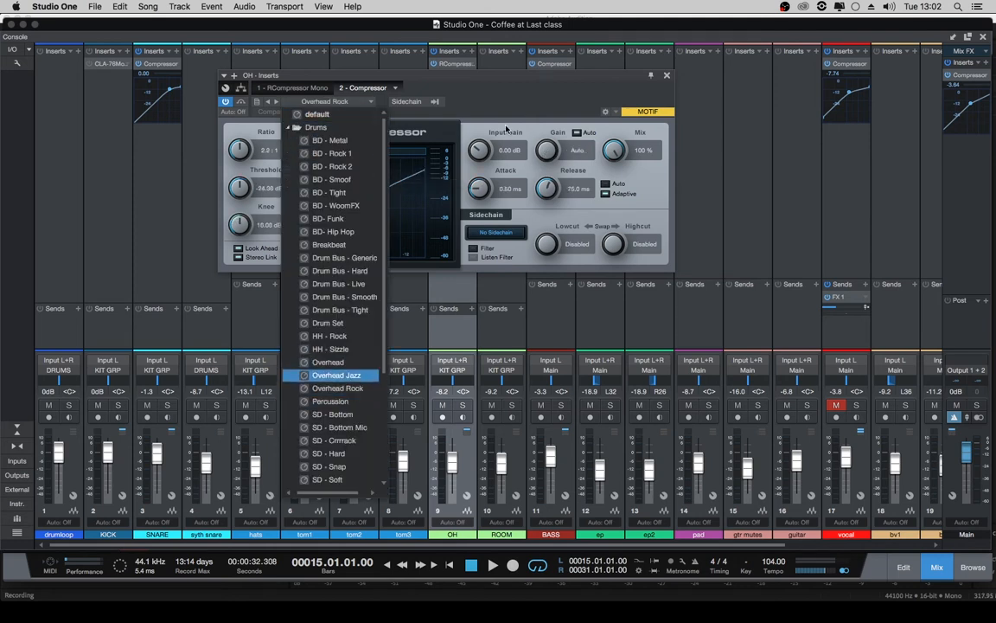
left_click(355, 389)
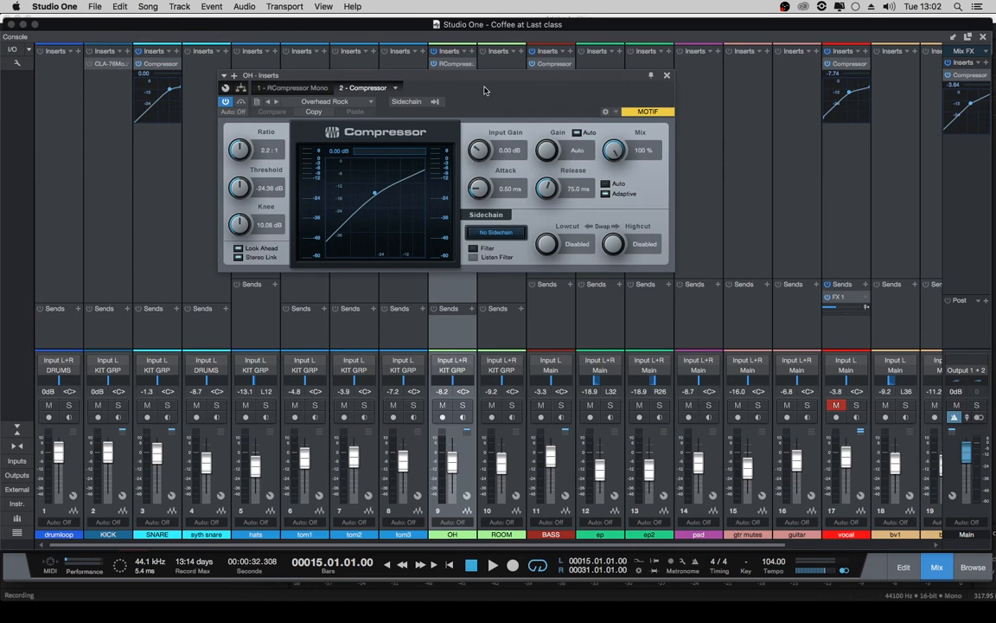
Solo and play the OH channel while setting its compressor's attack to 7.41 ms and release to 30.1 ms.
left_click(462, 413)
key("space")
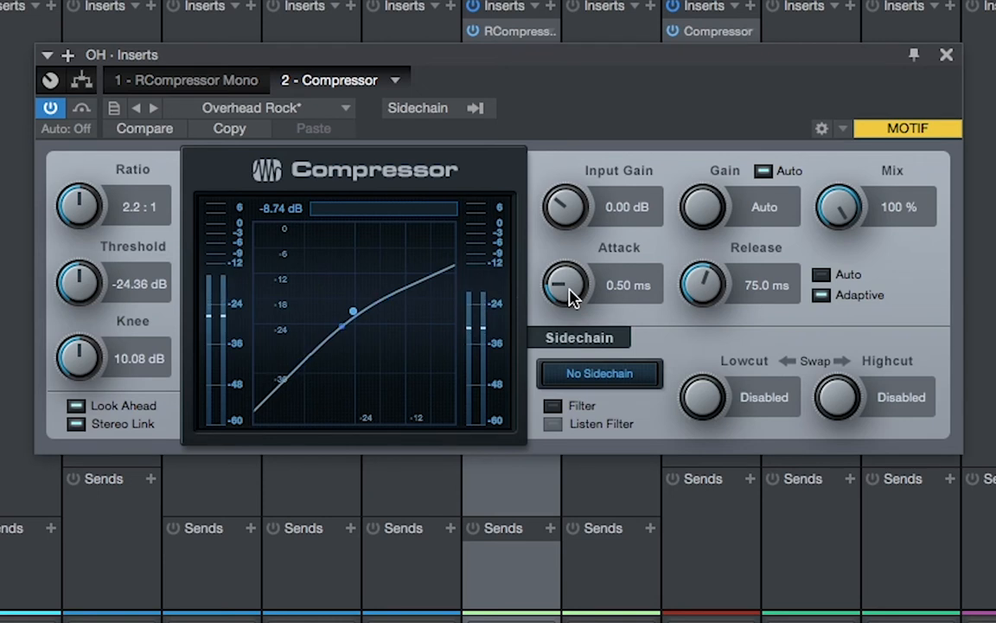
left_click_drag(570, 296, 546, 189)
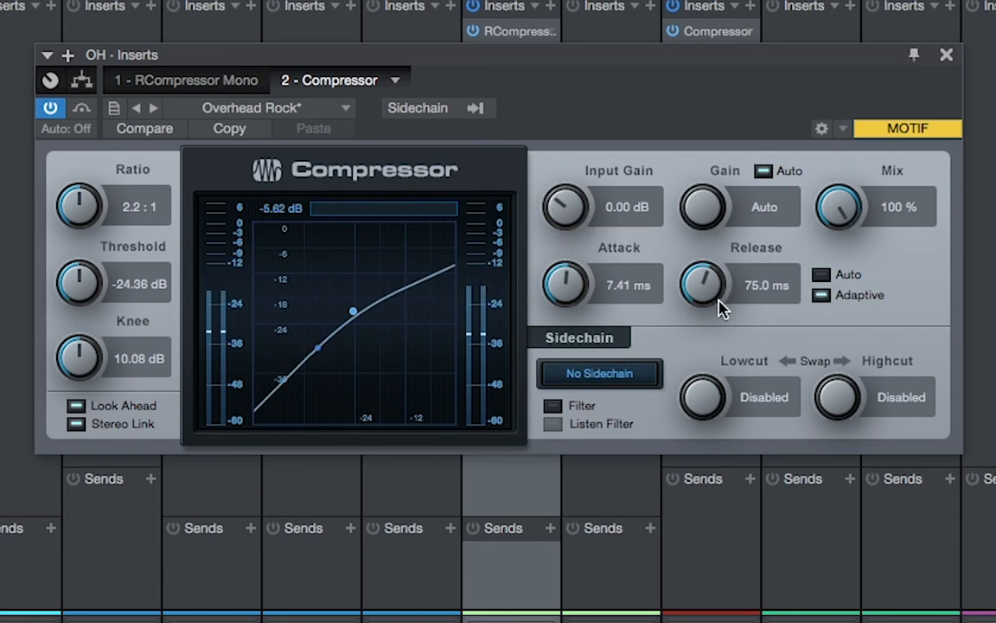
left_click_drag(697, 274, 689, 227)
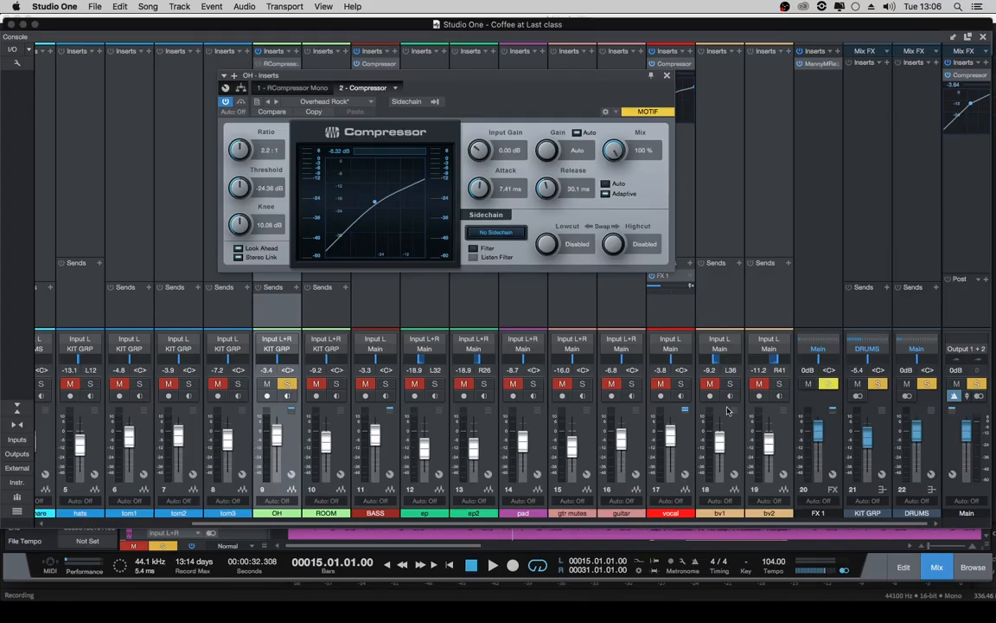
Clear the active solos, solo the KIT GRP bus, and play the kit with the compressed overheads.
left_click(877, 386)
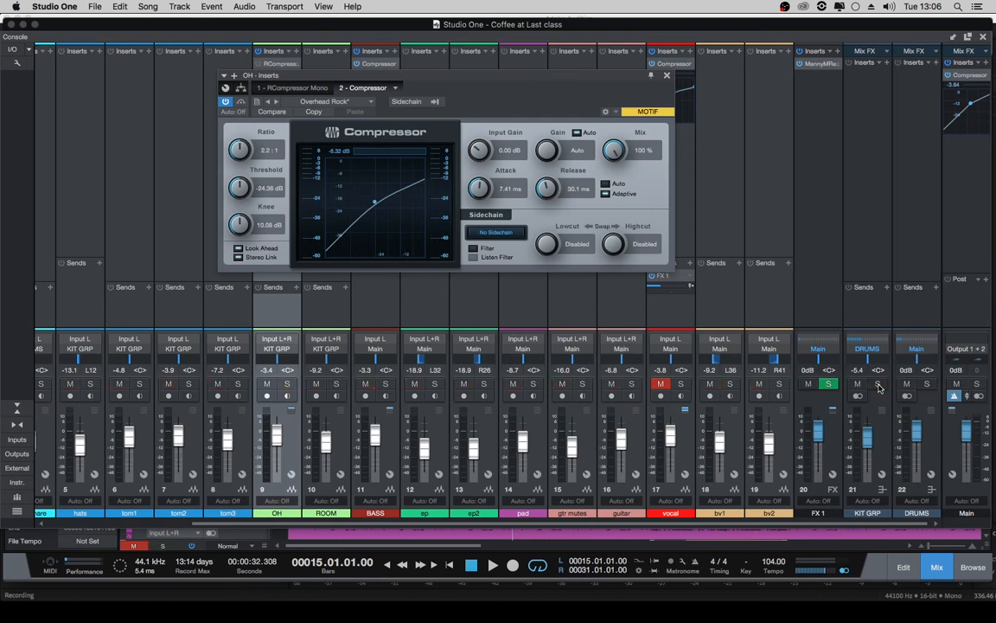
left_click(877, 386)
key("space")
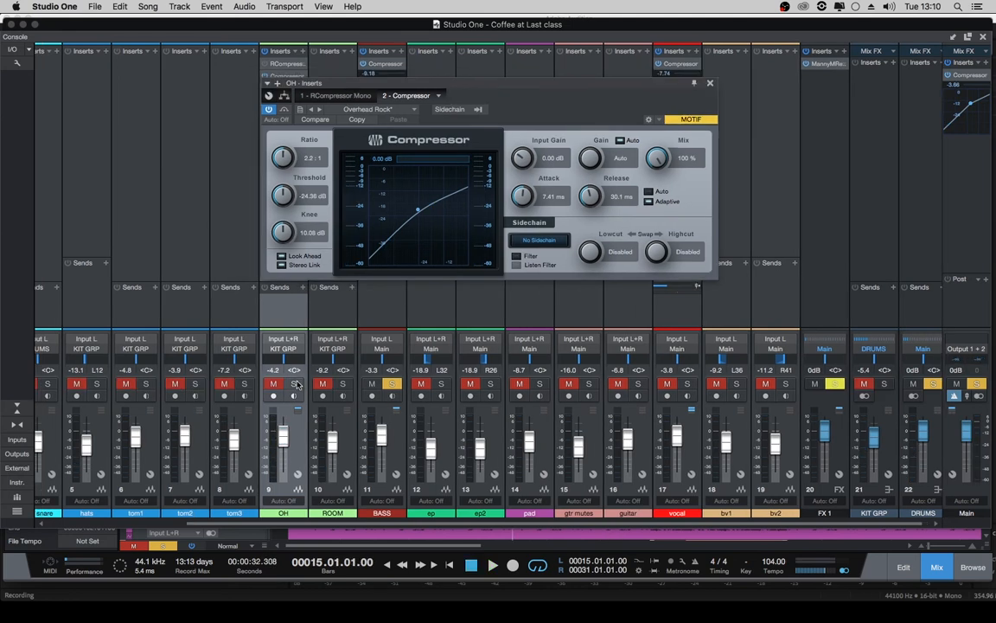
Clear the BASS and drum solos, solo only the OH channel, and play back its compressed signal.
left_click(294, 384)
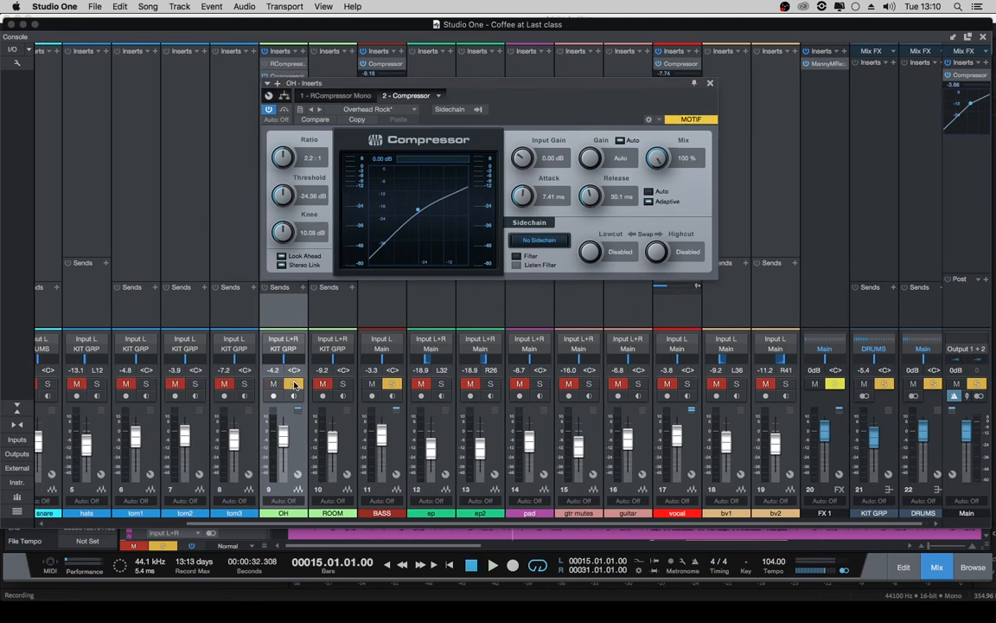
left_click(392, 383)
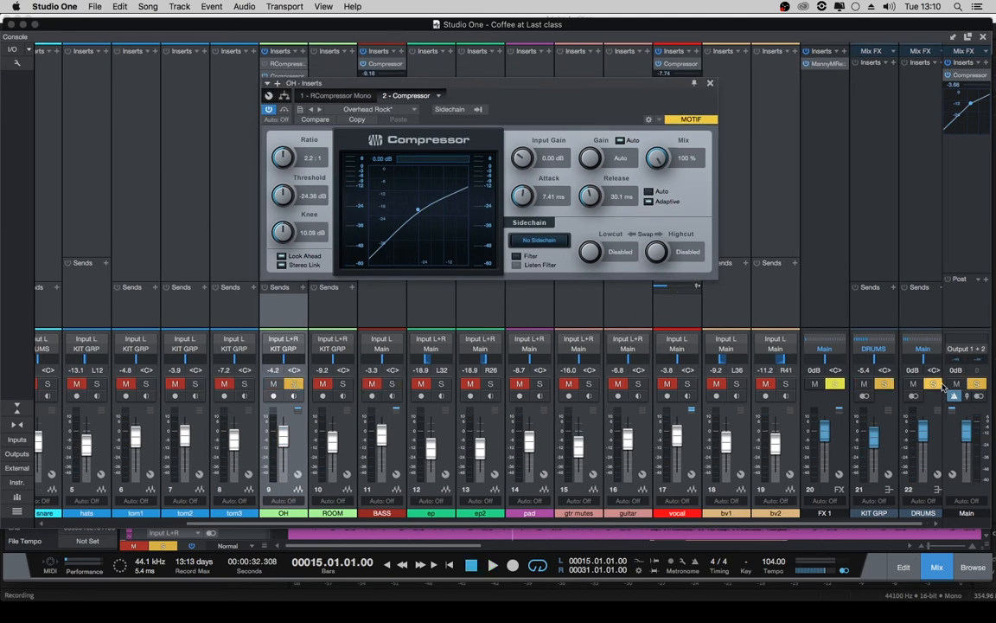
left_click(934, 384)
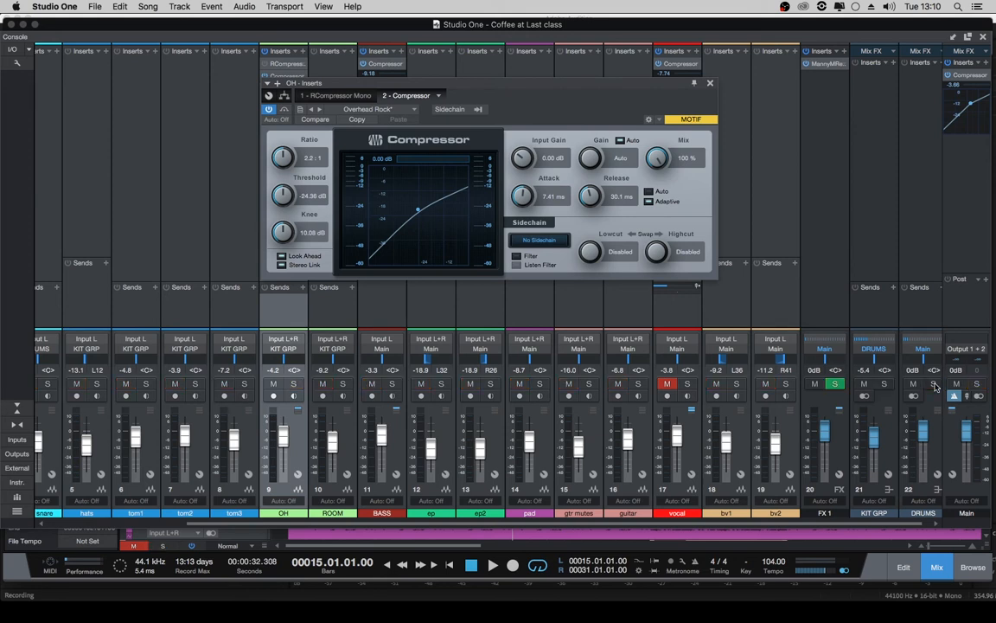
left_click(294, 383)
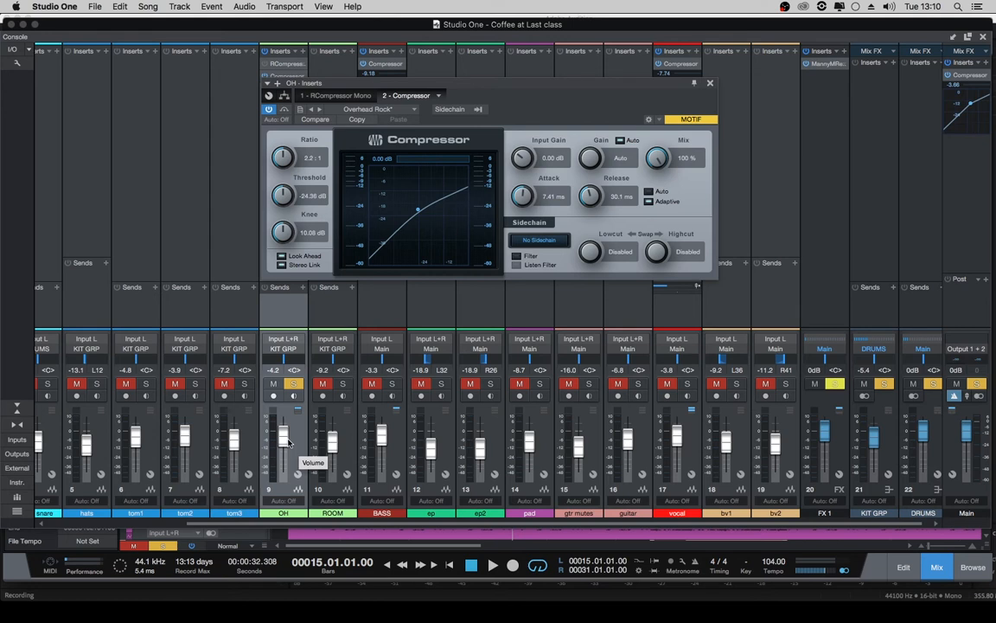
key("space")
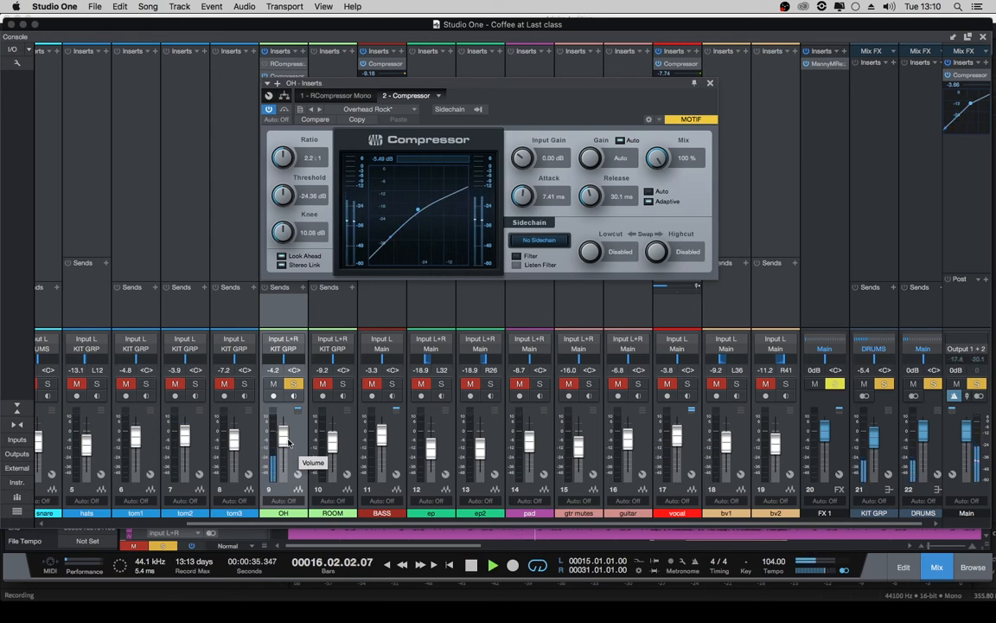
key("space")
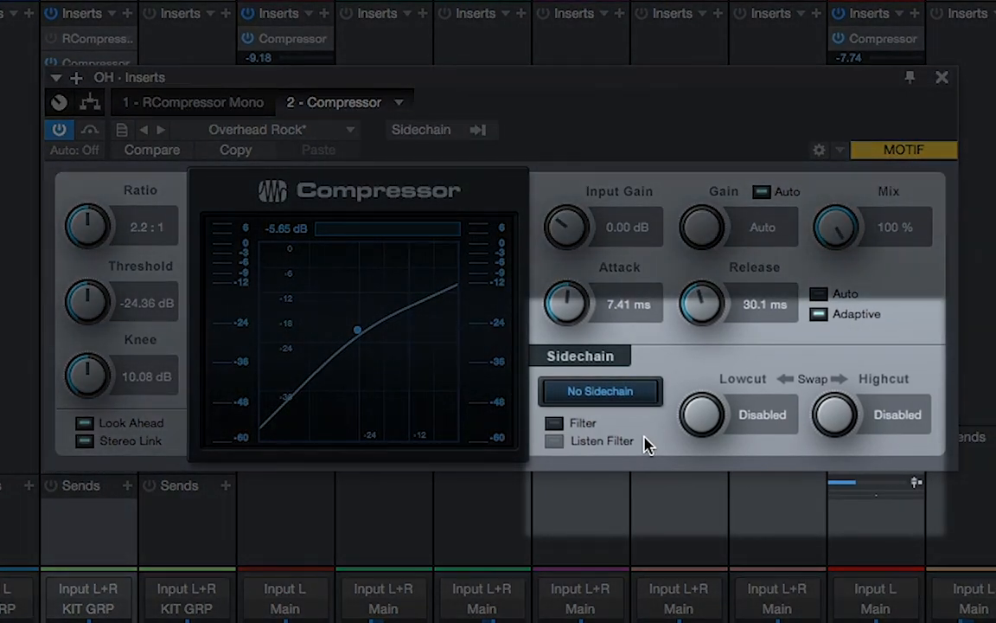
Enable the internal sidechain filter on the OH compressor and set its lowcut to off.
left_click(553, 424)
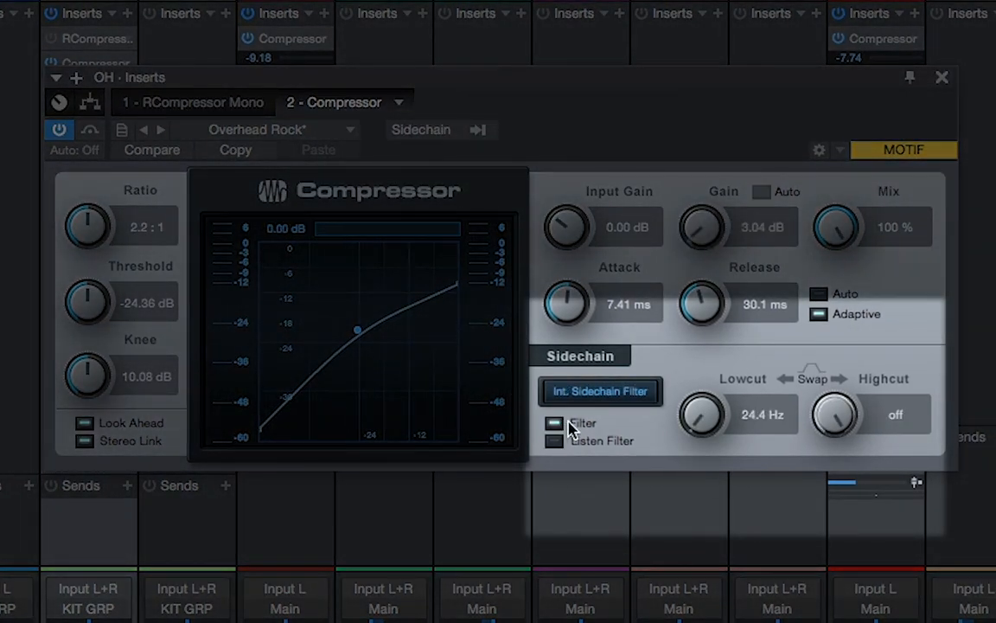
left_click(758, 421)
left_click(703, 428)
left_click_drag(702, 429, 667, 444)
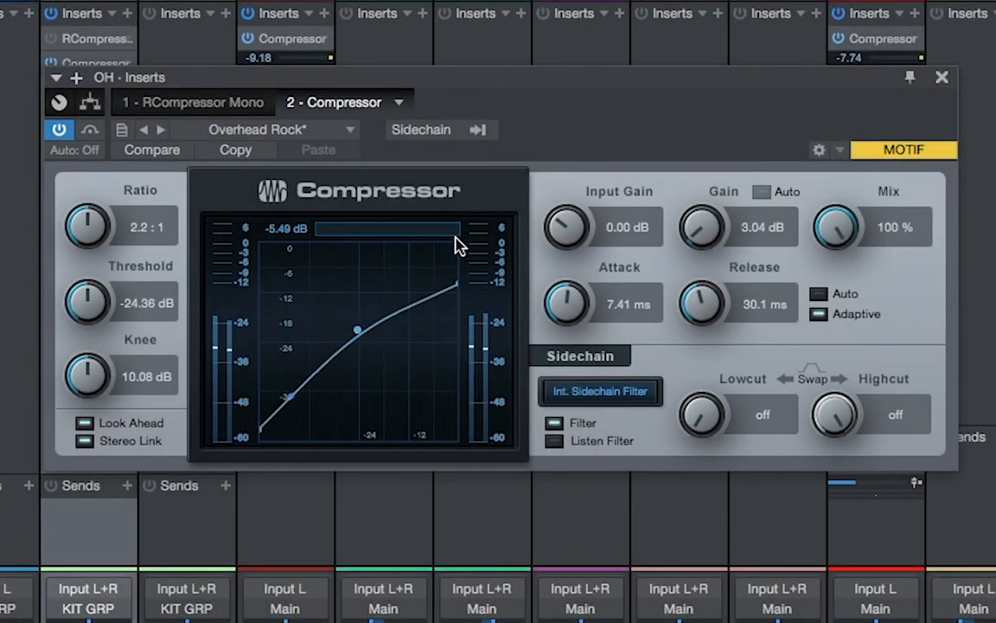
Raise the OH compressor's sidechain lowcut to 2.55 kHz, bring it back to 229 Hz, and adjust the highcut.
left_click_drag(702, 422, 706, 252)
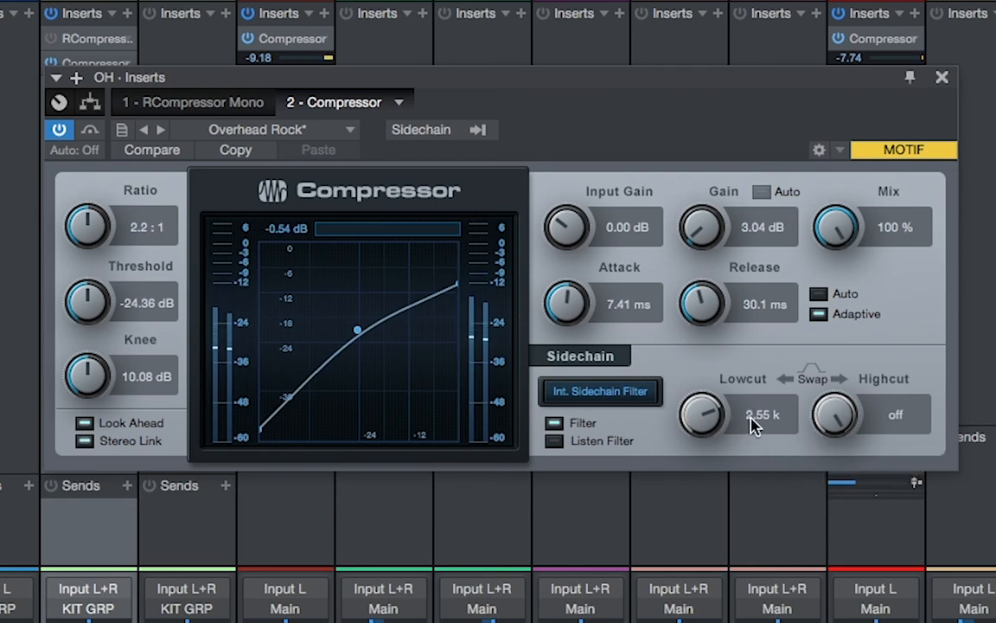
left_click_drag(702, 412, 698, 413)
left_click_drag(692, 431, 684, 472)
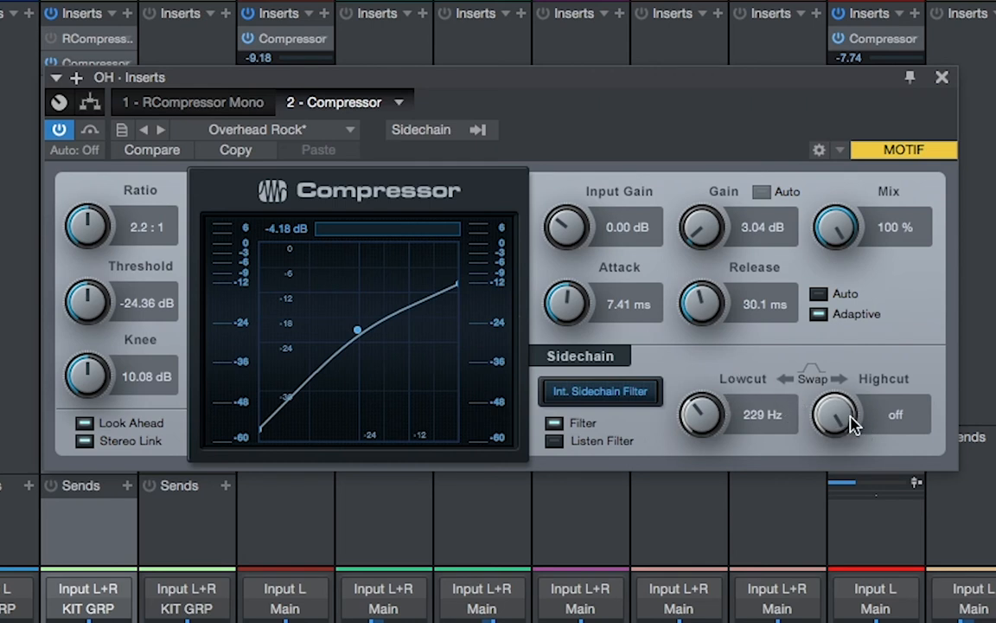
left_click_drag(848, 417, 805, 424)
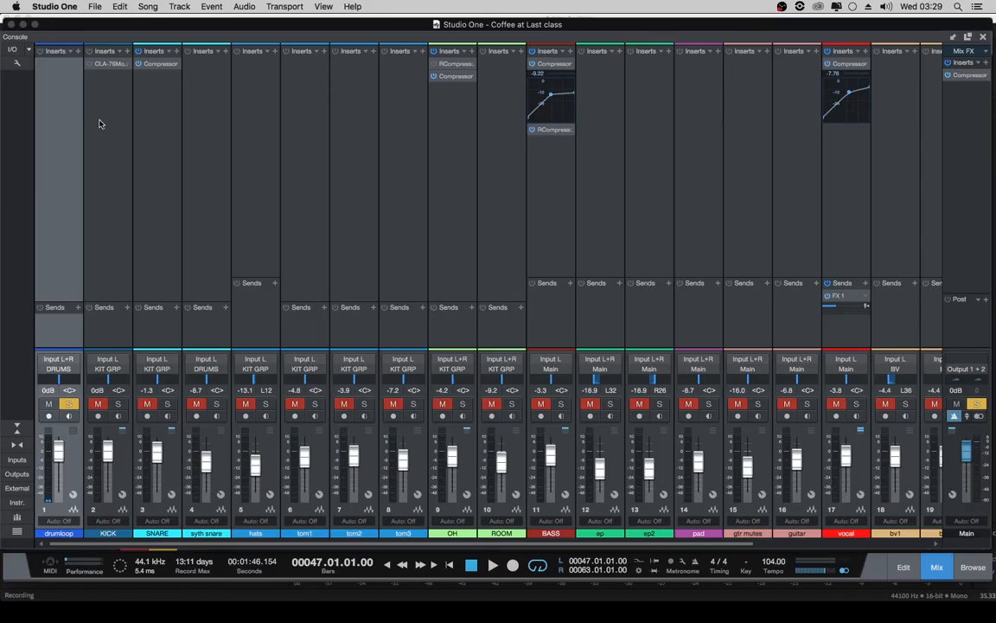
Play back the soloed drumloop, and insert a Compressor with the Breakbeat drum preset on its channel.
key("space")
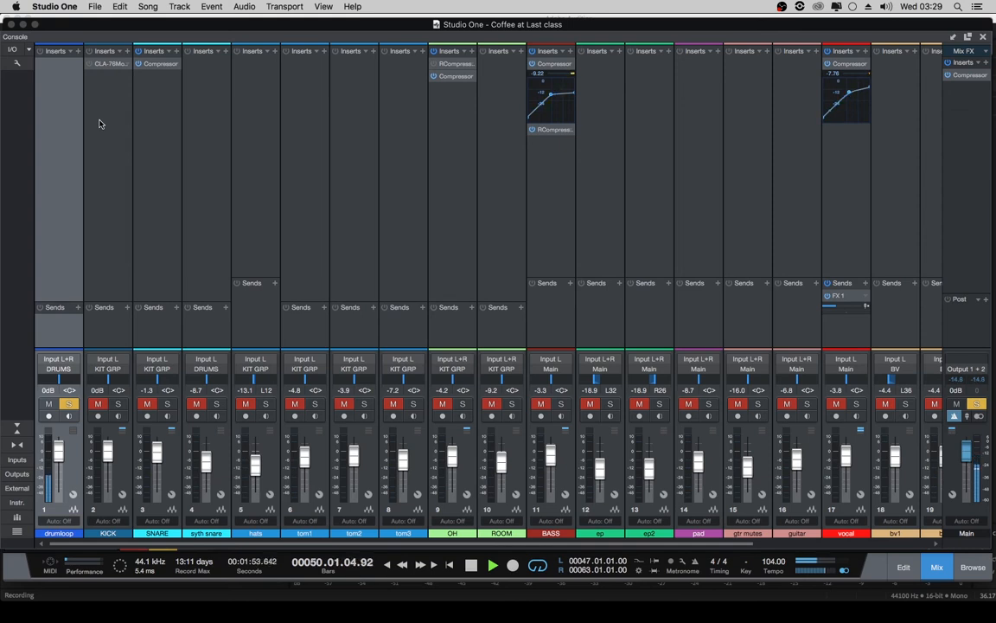
key("space")
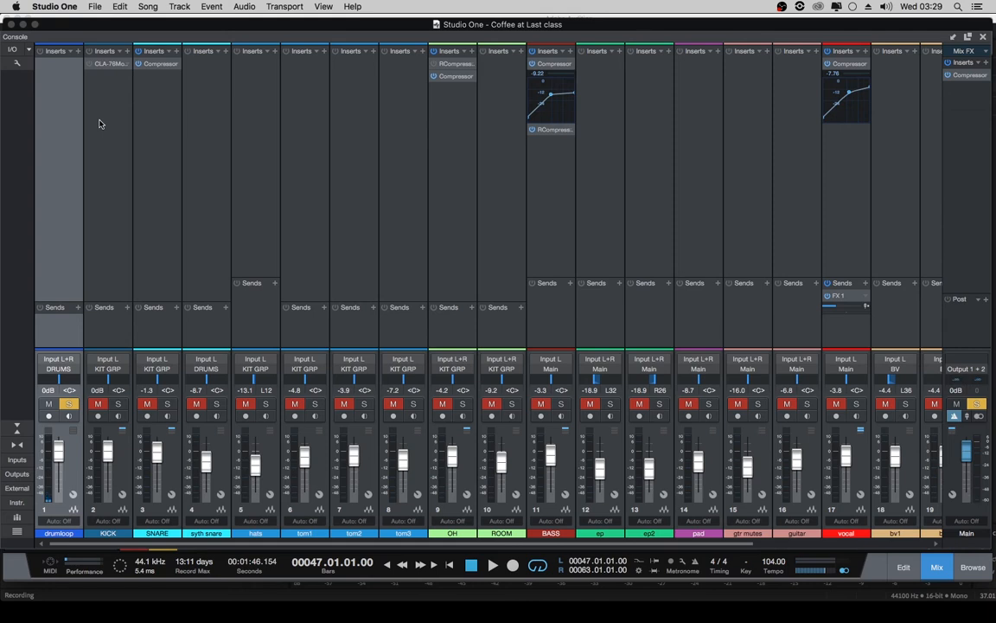
left_click(78, 54)
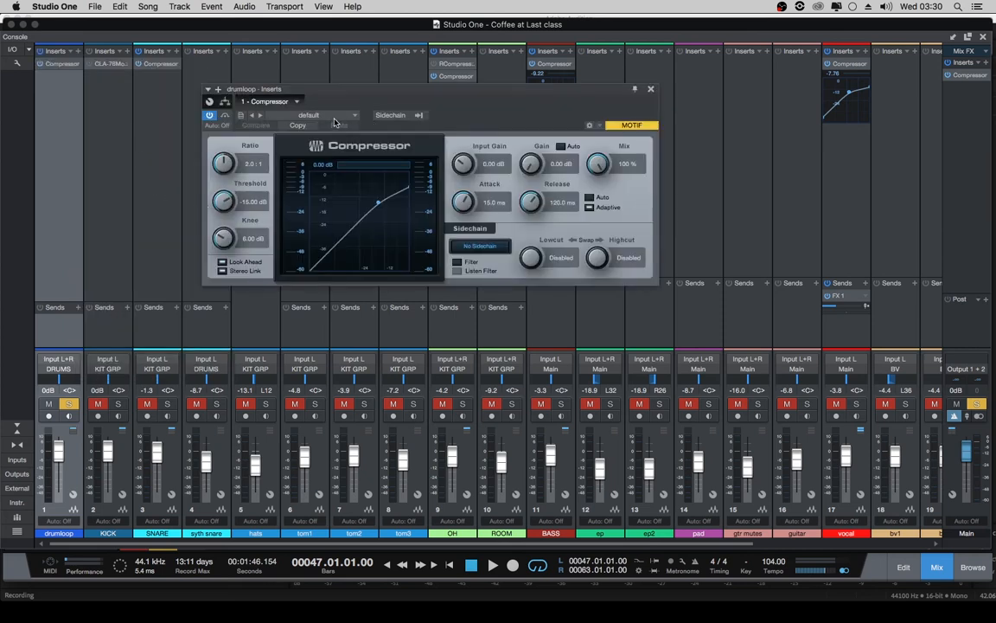
left_click(335, 118)
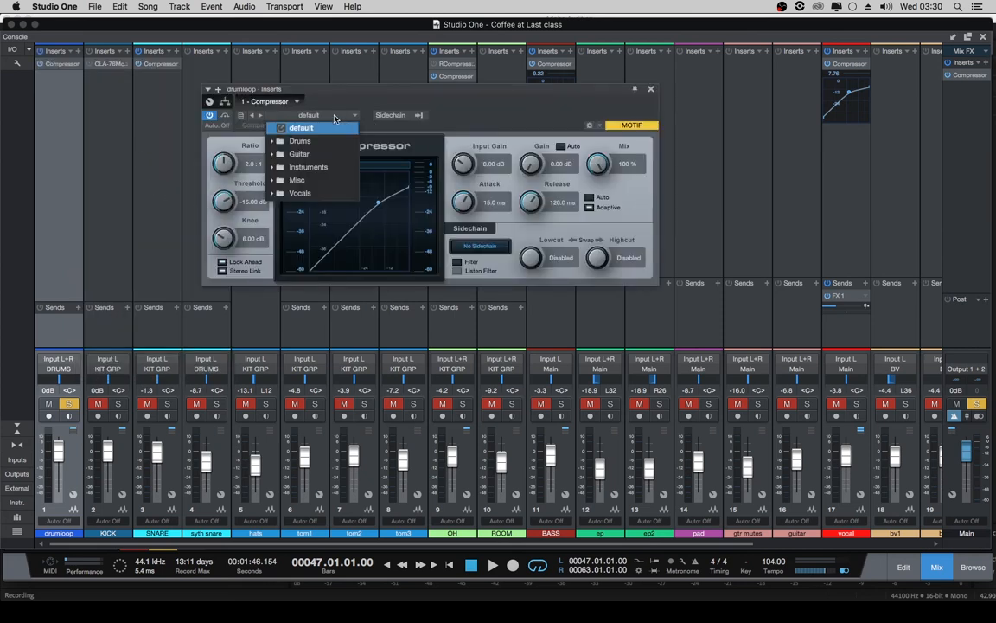
left_click(296, 140)
left_click(313, 258)
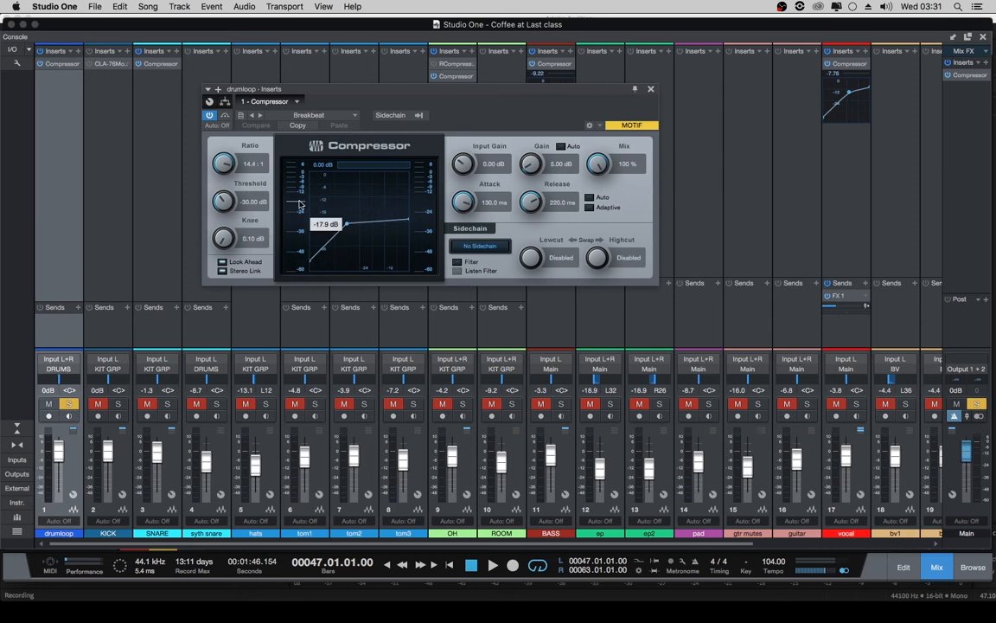
During playback, set the drumloop compressor's threshold to -37.20 dB and its ratio to 14.6:1.
key("space")
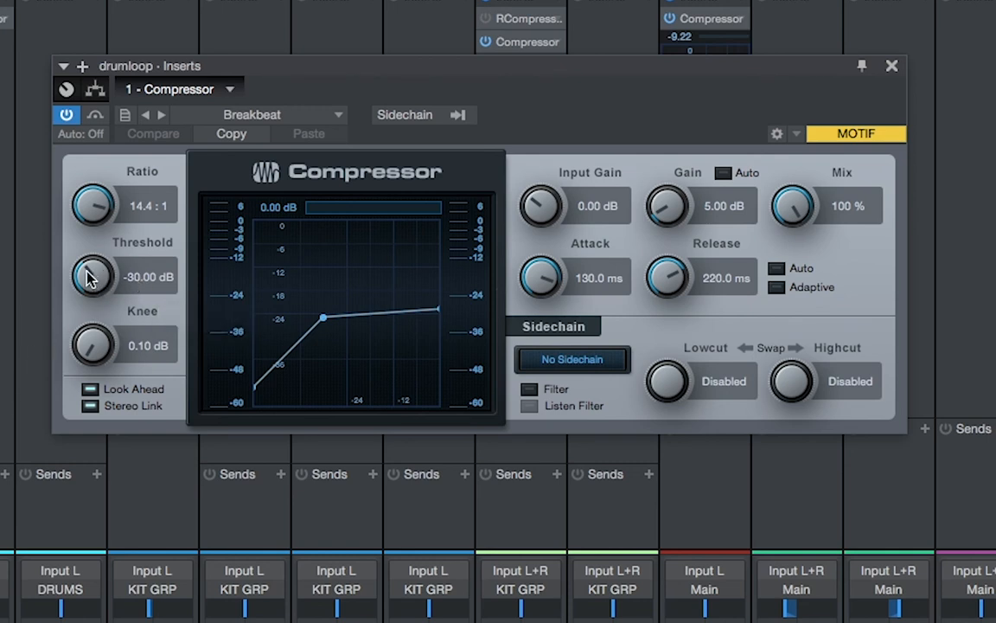
left_click_drag(87, 274, 85, 273)
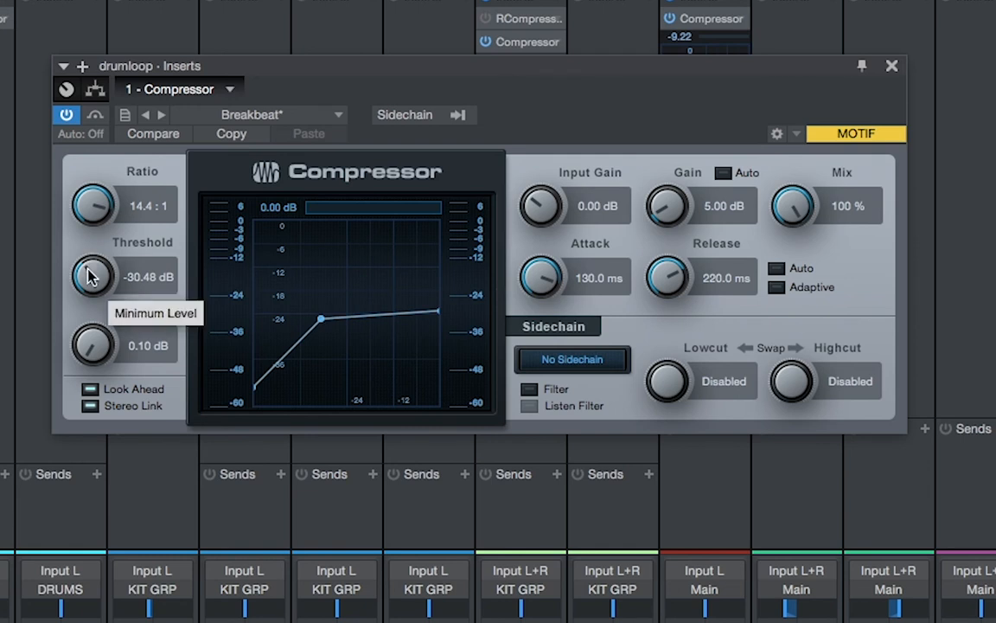
left_click_drag(91, 275, 91, 298)
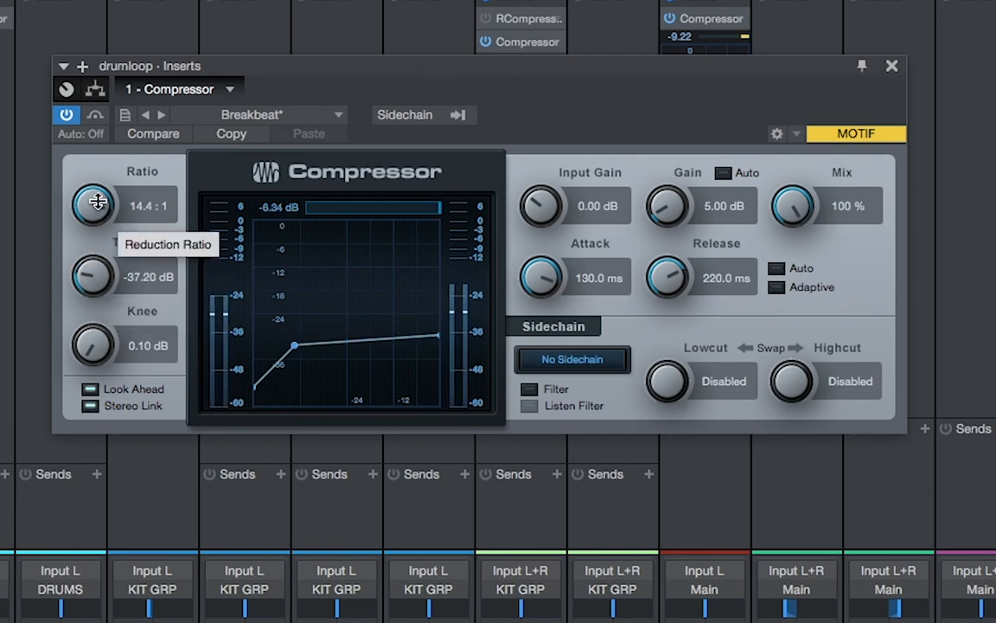
left_click_drag(97, 202, 94, 198)
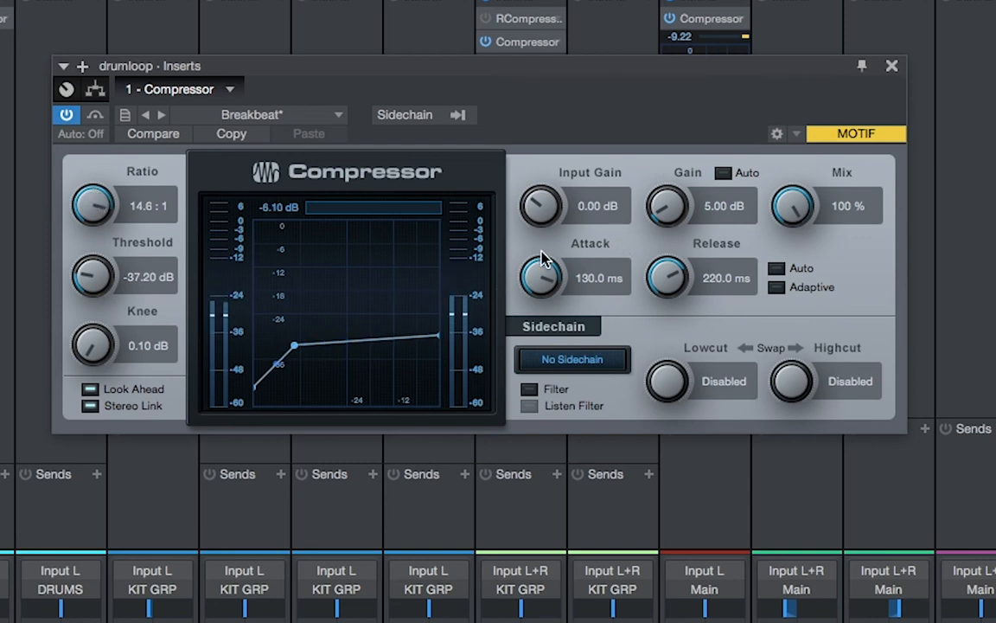
Set the drumloop compressor's attack to 85.9 ms and release to 404.1 ms, and stop playback.
mouse_move(536, 270)
left_mouse_down()
mouse_move(530, 287)
mouse_move(528, 273)
mouse_move(536, 276)
left_mouse_up()
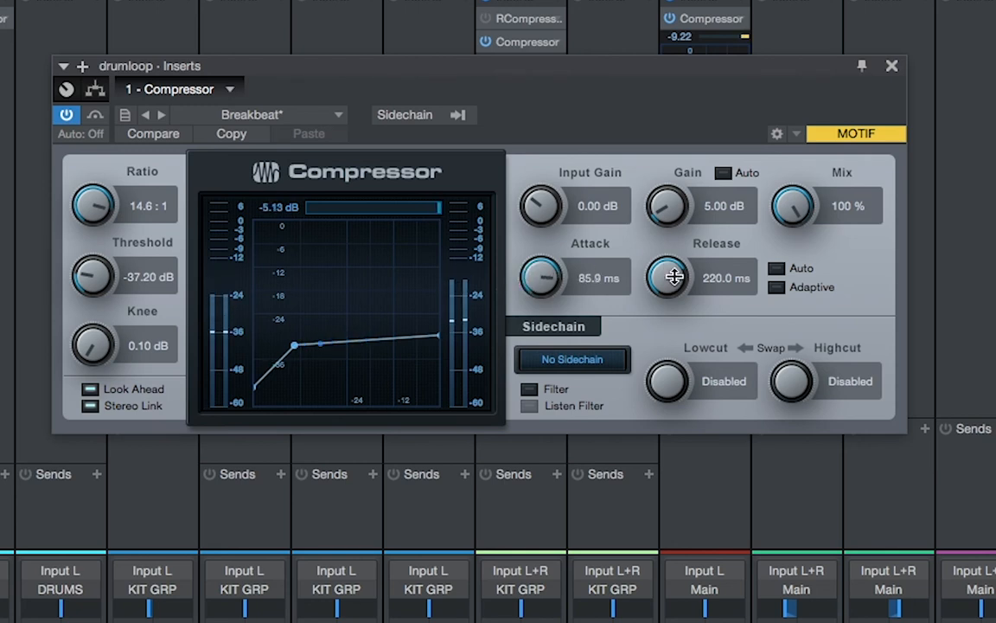
left_click_drag(664, 276, 657, 241)
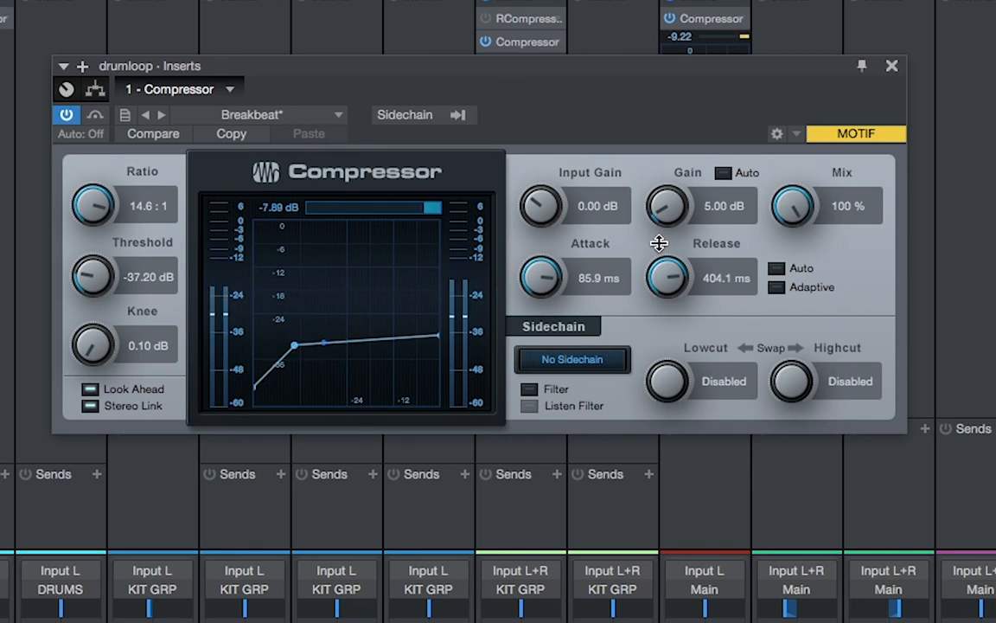
mouse_move(470, 372)
key("space")
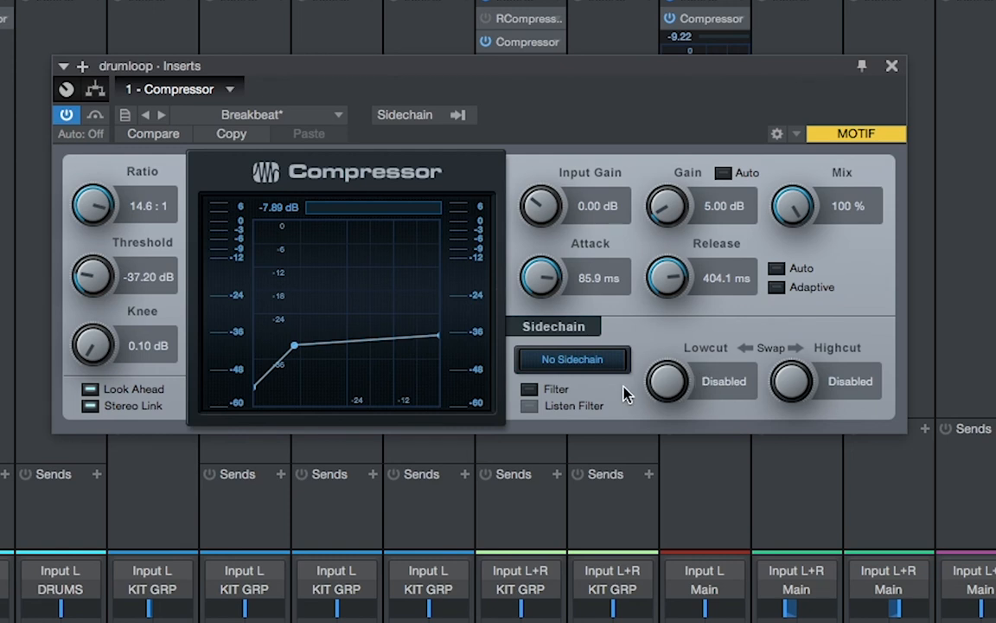
Enable the drumloop compressor's internal sidechain filter with lowcut 194 Hz and highcut 2.72 kHz, and set the threshold to -38.16 dB.
left_click(530, 391)
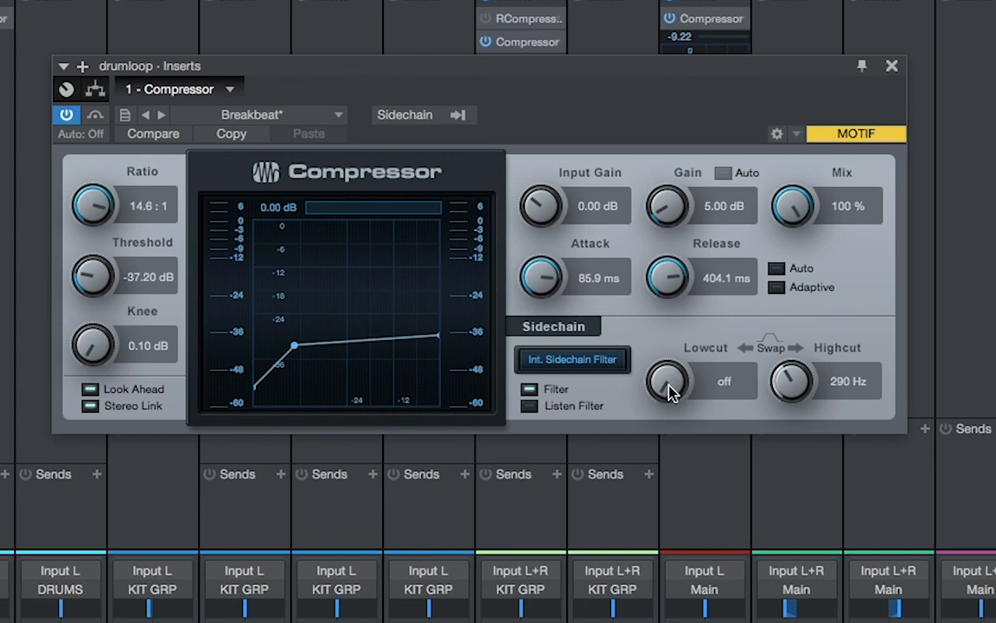
left_click_drag(667, 383, 562, 391)
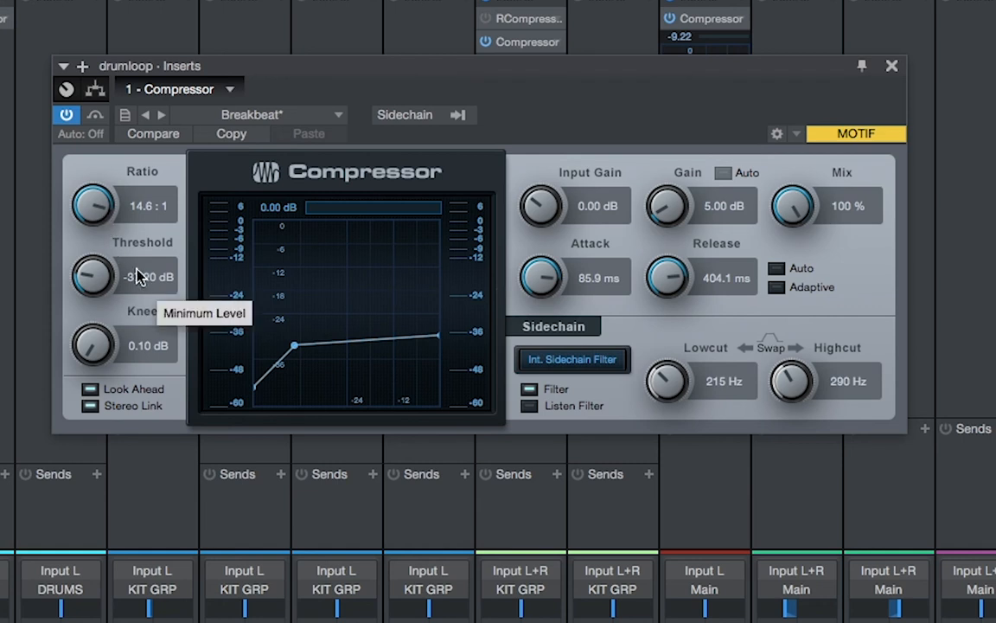
left_click(529, 390)
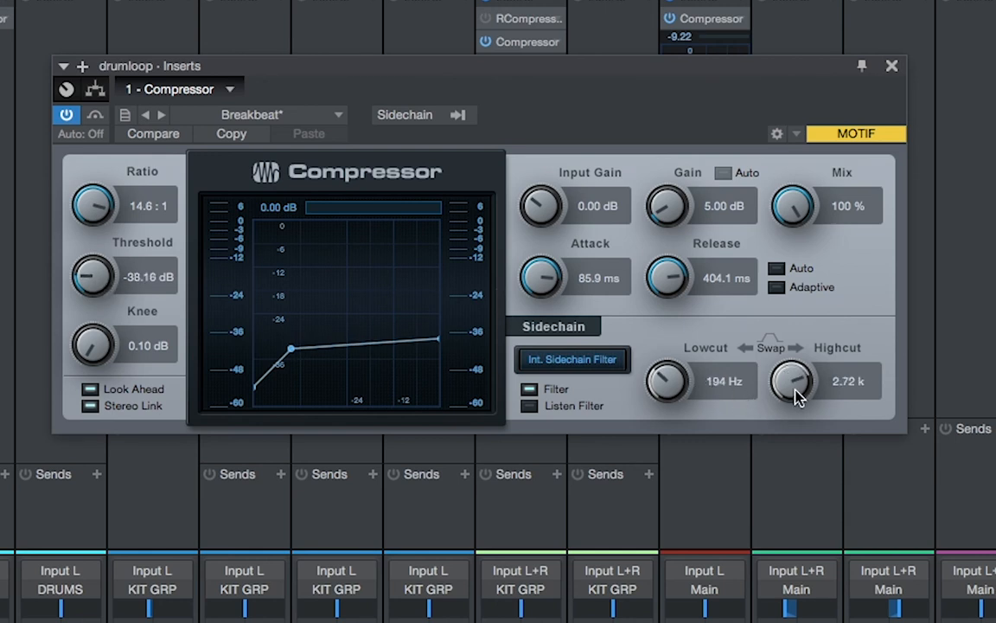
Try the drumloop compressor's sidechain lowcut at 229 Hz during playback, and lower it to 130 Hz.
left_click_drag(662, 381, 658, 375)
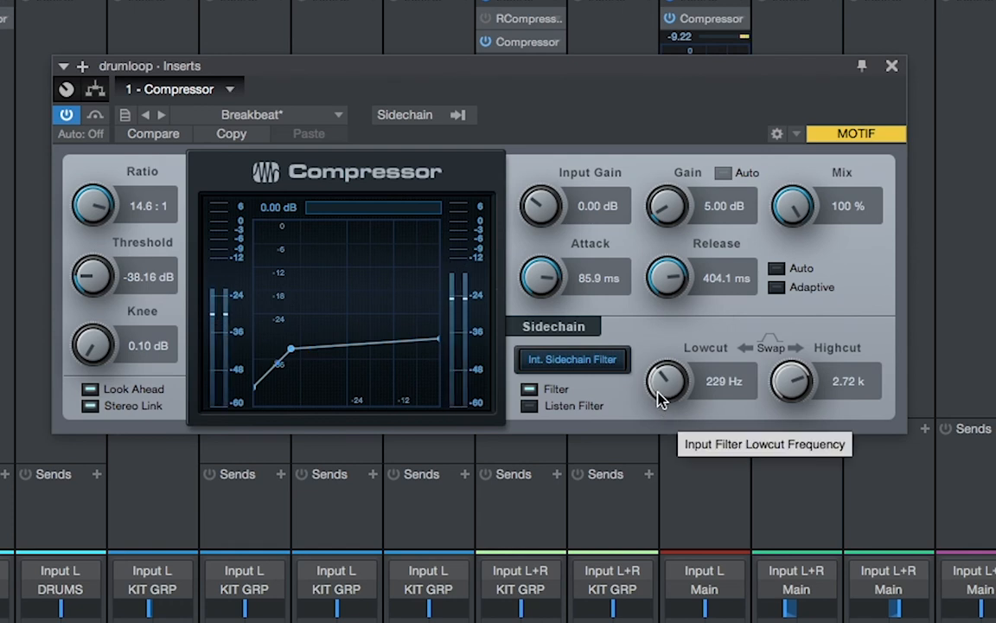
left_click_drag(665, 380, 665, 400)
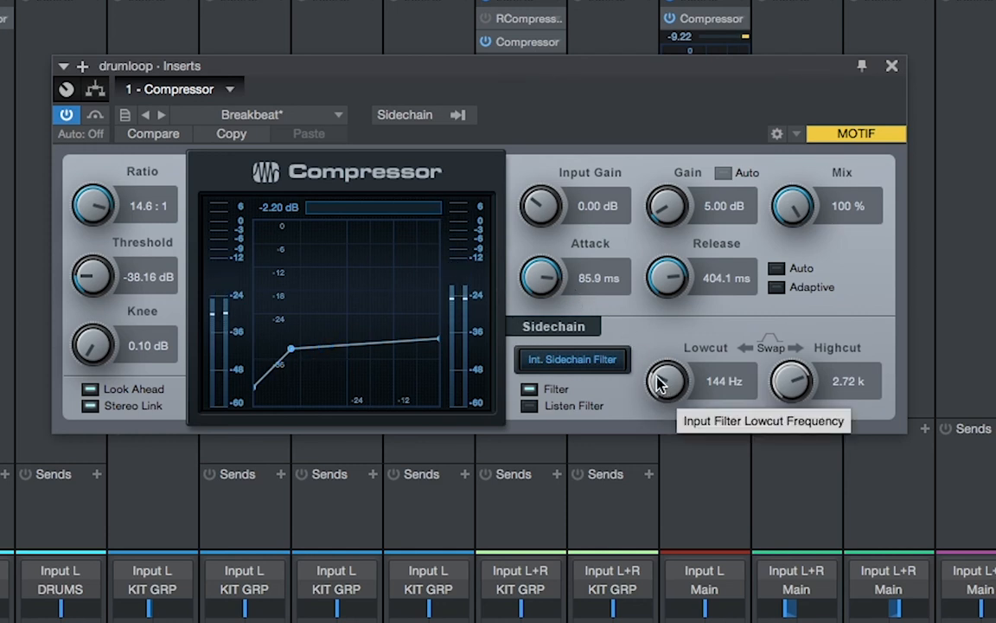
left_click_drag(657, 375, 654, 381)
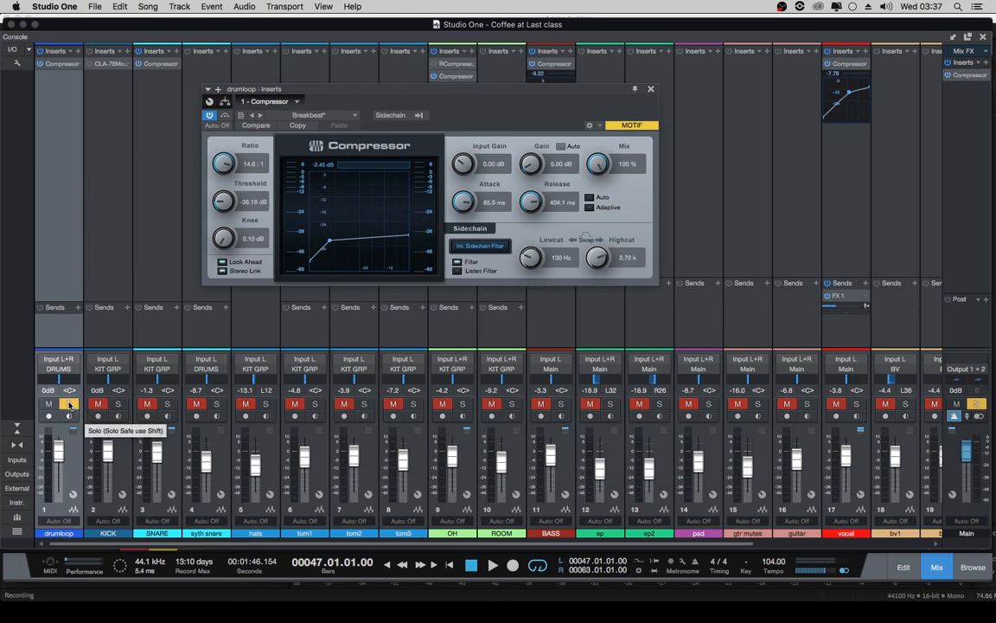
Replace the drumloop solo with a solo of all the drum channels, and play them together.
left_click(70, 404)
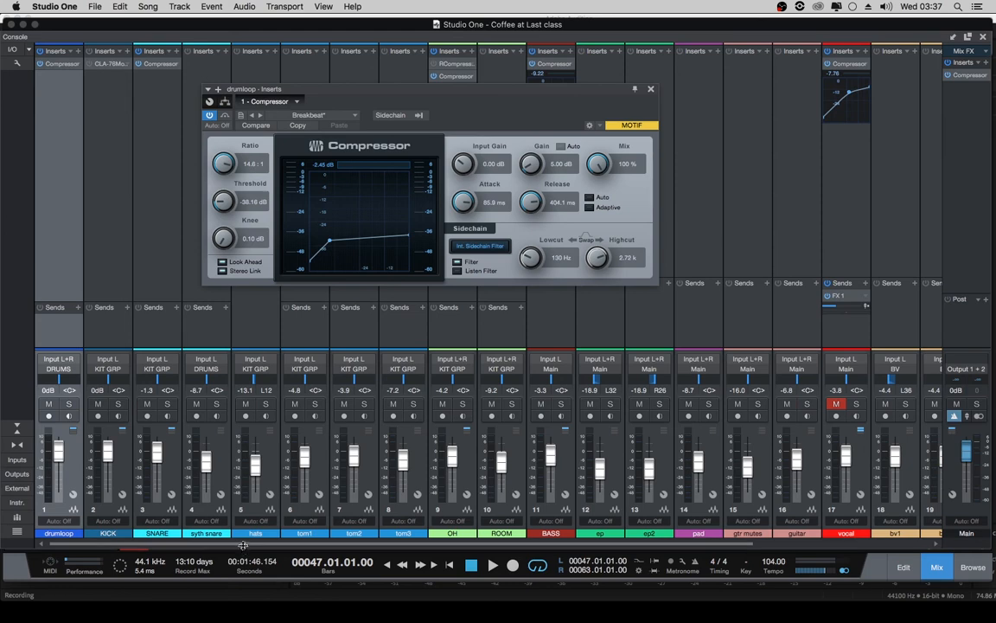
scroll(245, 546, "right", 5)
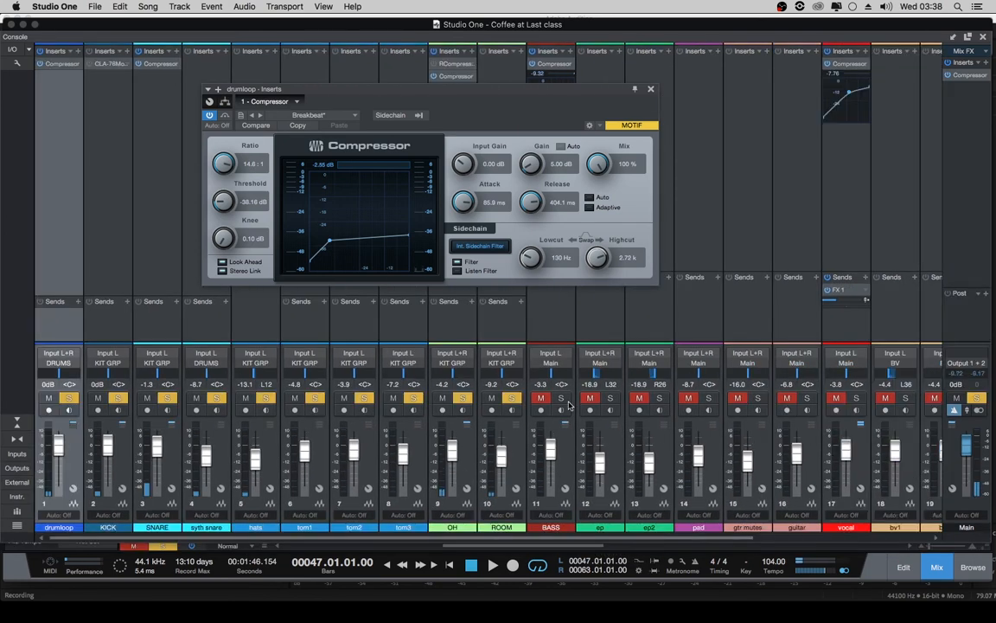
key("space")
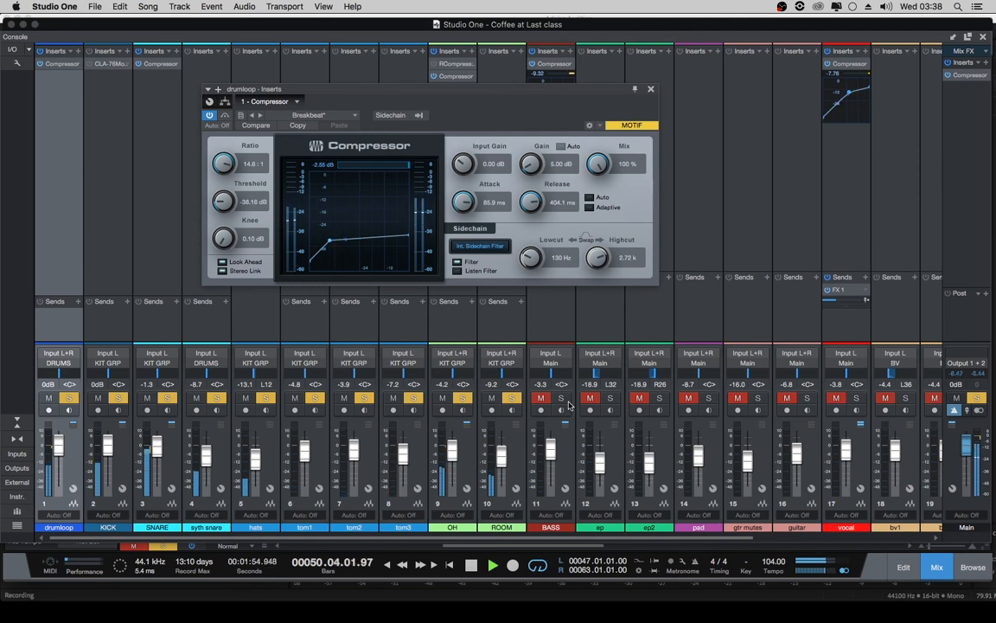
Add the BASS channel to the solo, raise its fader to -2.1 dB against the drums, and stop playback.
left_click(562, 399)
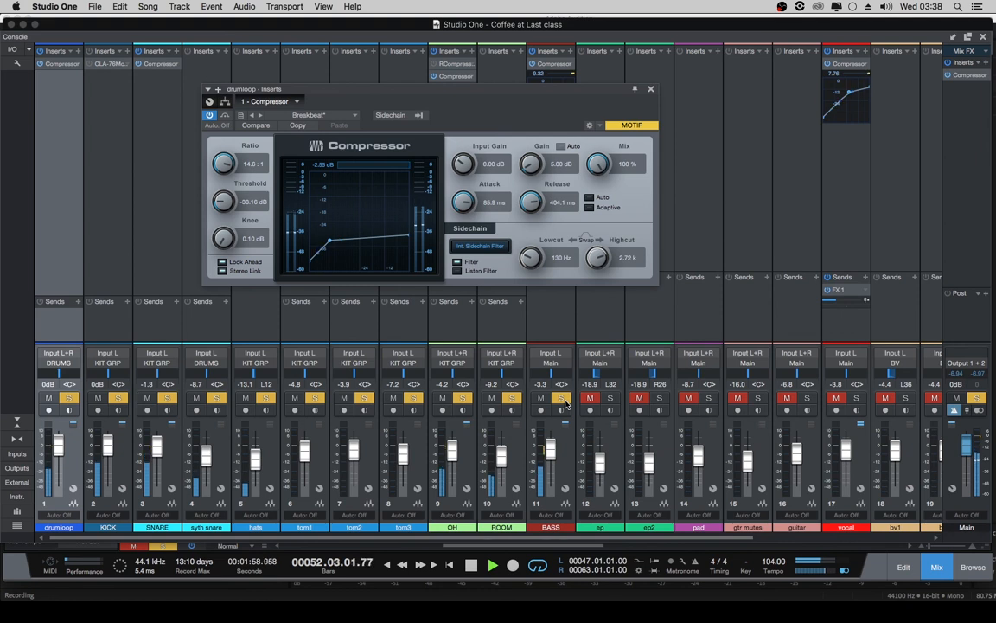
scroll(555, 454, "up", 4)
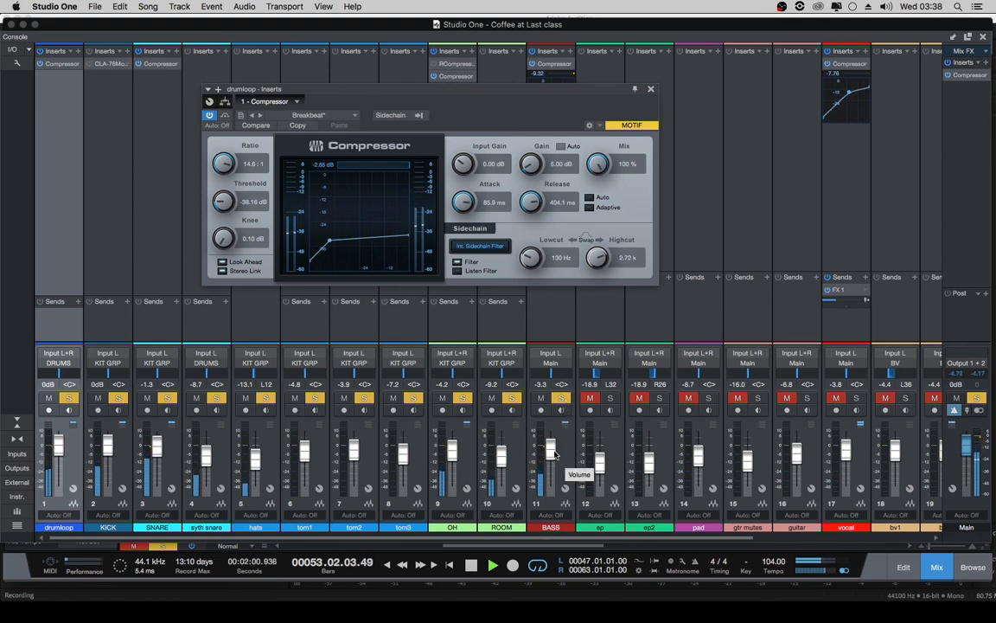
scroll(554, 454, "up", 4)
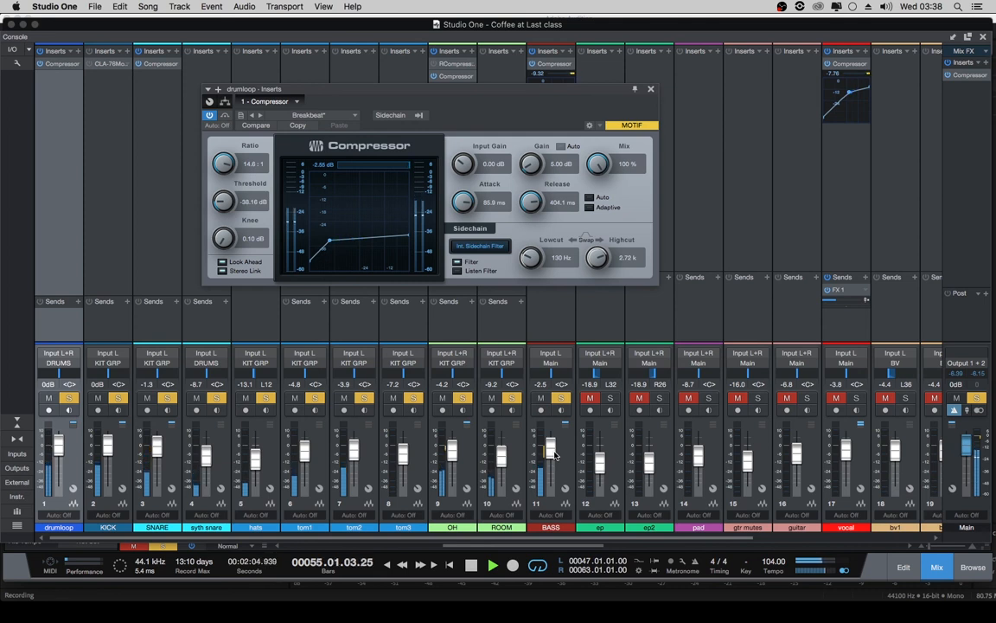
scroll(554, 454, "up", 4)
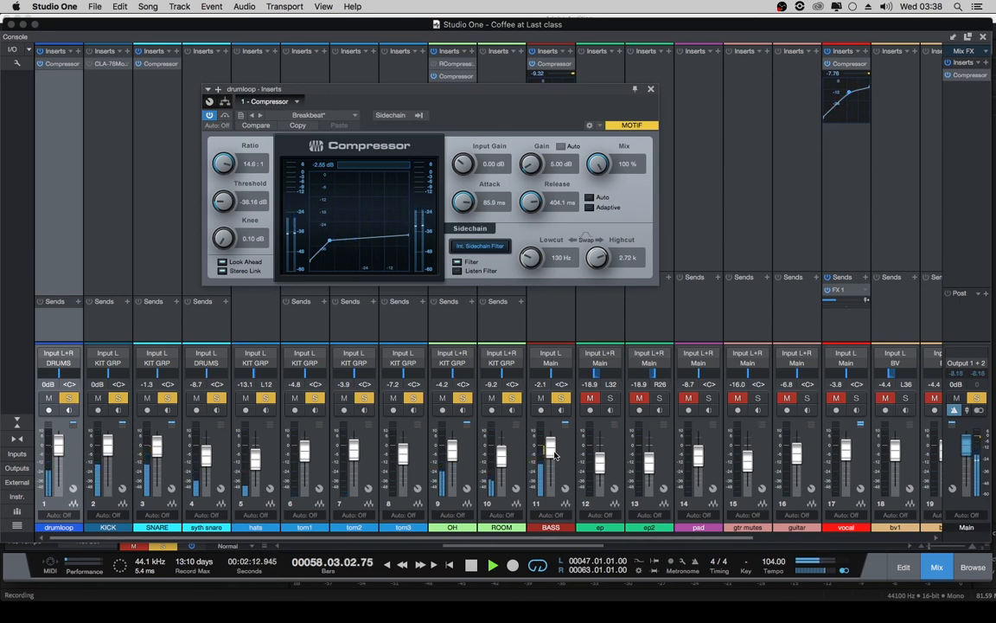
key("space")
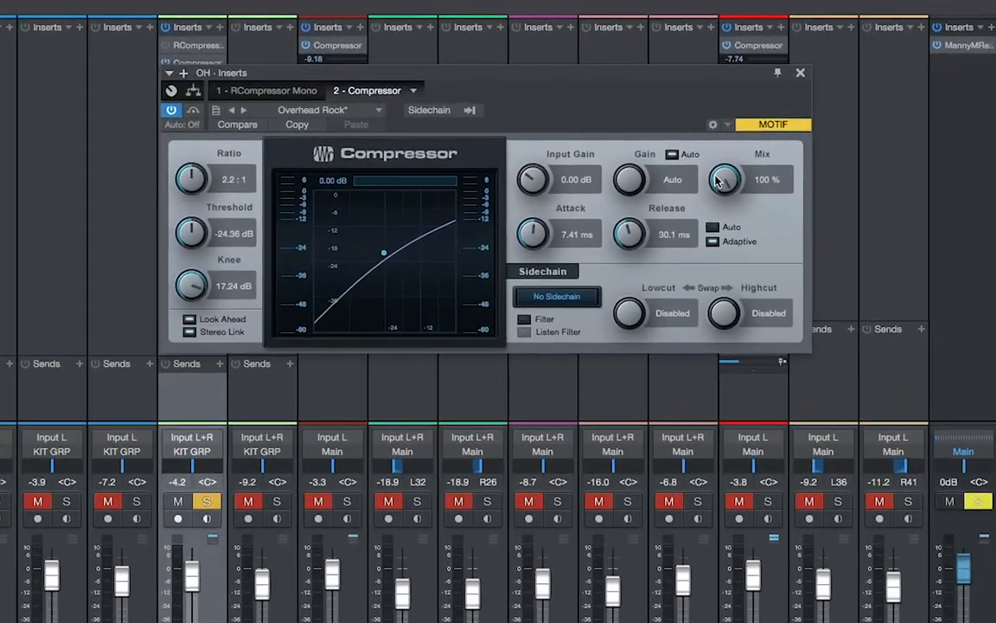
Lower the OH compressor's Mix to 50.5 % for parallel compression, and readjust the wet/dry balance.
left_click_drag(716, 179, 721, 179)
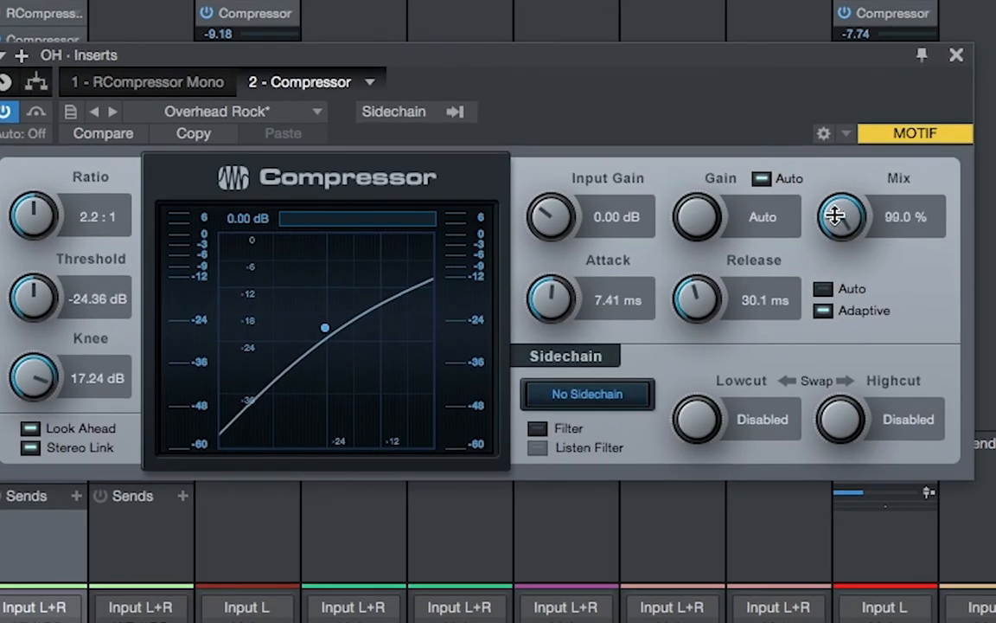
mouse_move(834, 216)
left_mouse_down()
mouse_move(840, 189)
mouse_move(829, 221)
mouse_move(837, 207)
left_mouse_up()
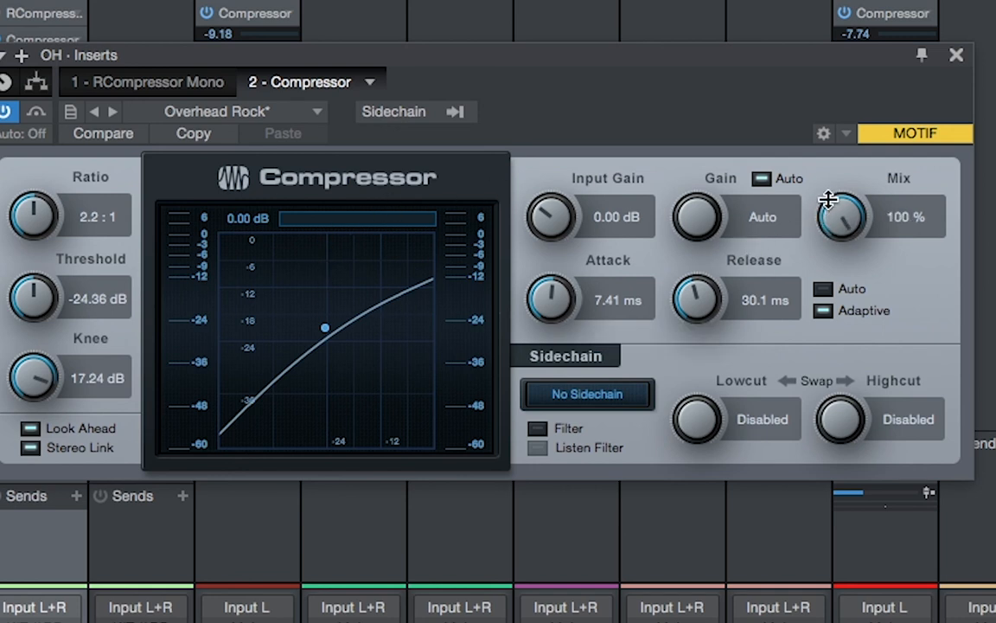
left_click_drag(833, 202, 849, 346)
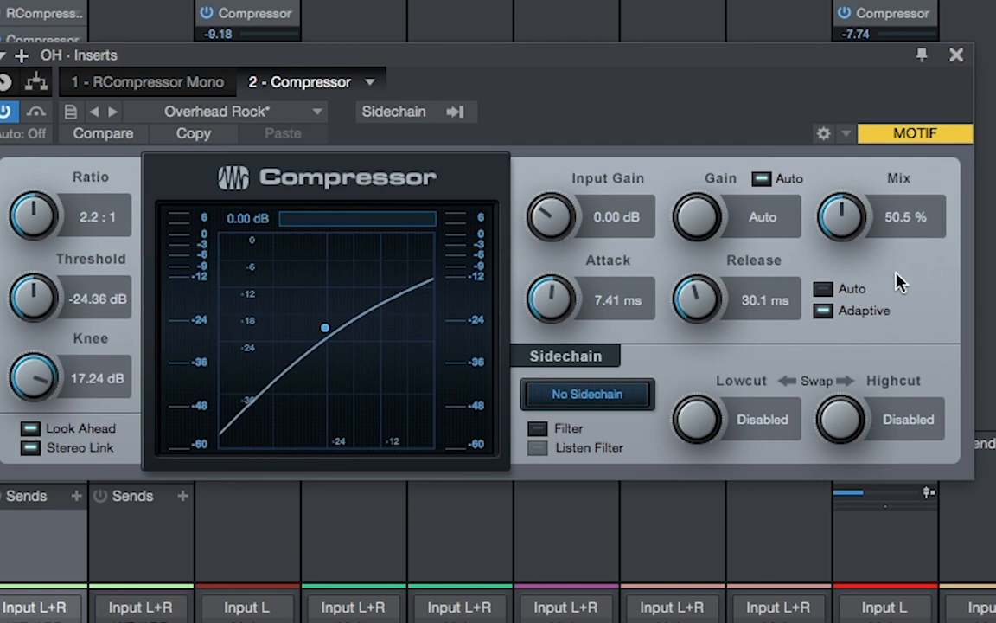
left_click_drag(835, 218, 845, 206)
left_click_drag(845, 225, 843, 58)
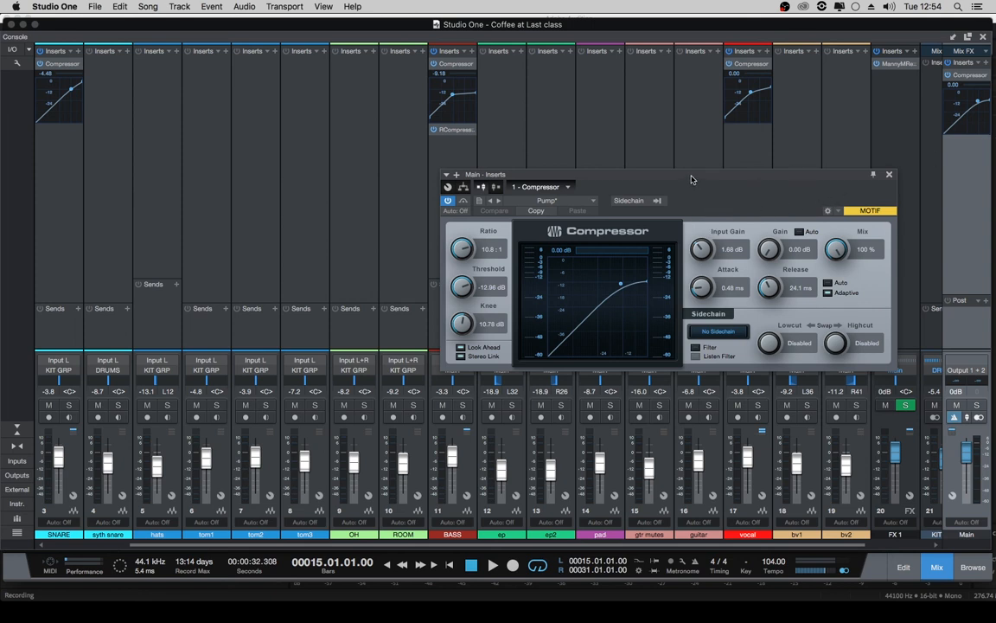
With the Master Bus preset on the Main compressor, set the threshold to -20.16 dB, attack to 51.5 ms and release to 1.08 s.
left_click_drag(693, 184, 636, 148)
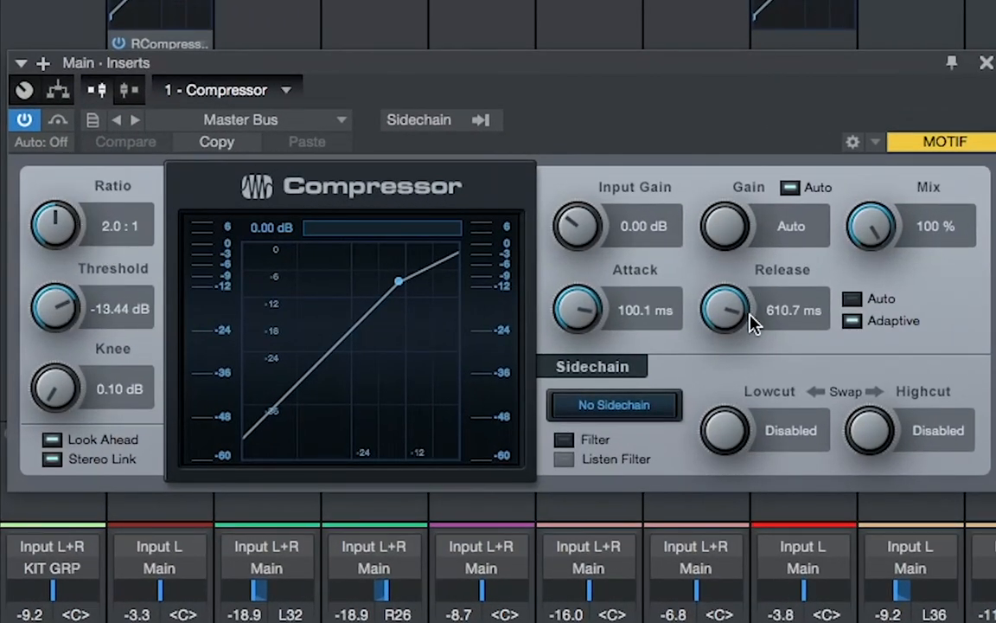
left_click_drag(52, 304, 51, 323)
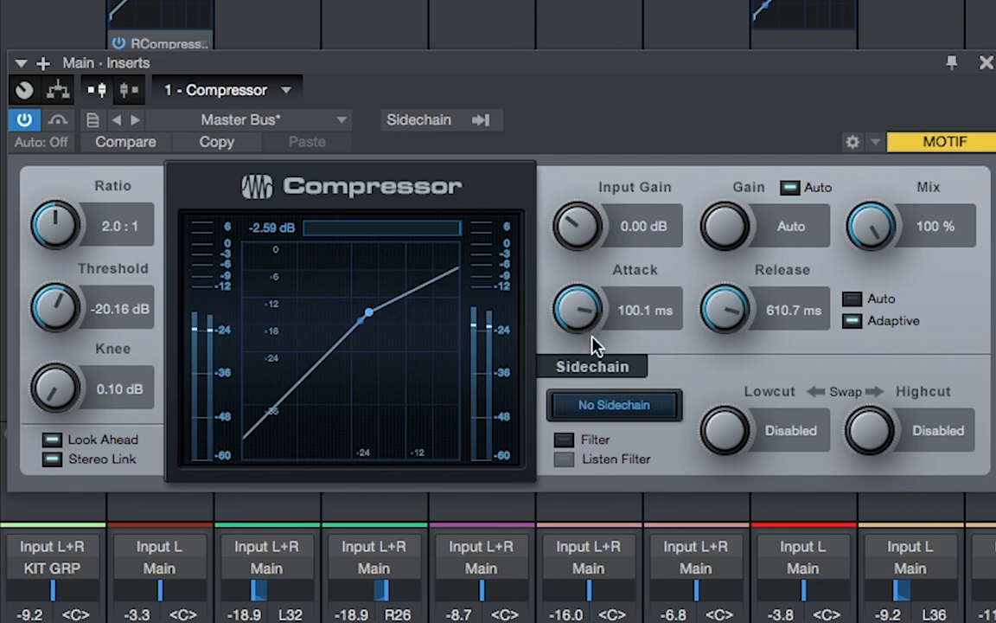
mouse_move(582, 308)
left_mouse_down()
mouse_move(573, 316)
mouse_move(588, 318)
left_mouse_up()
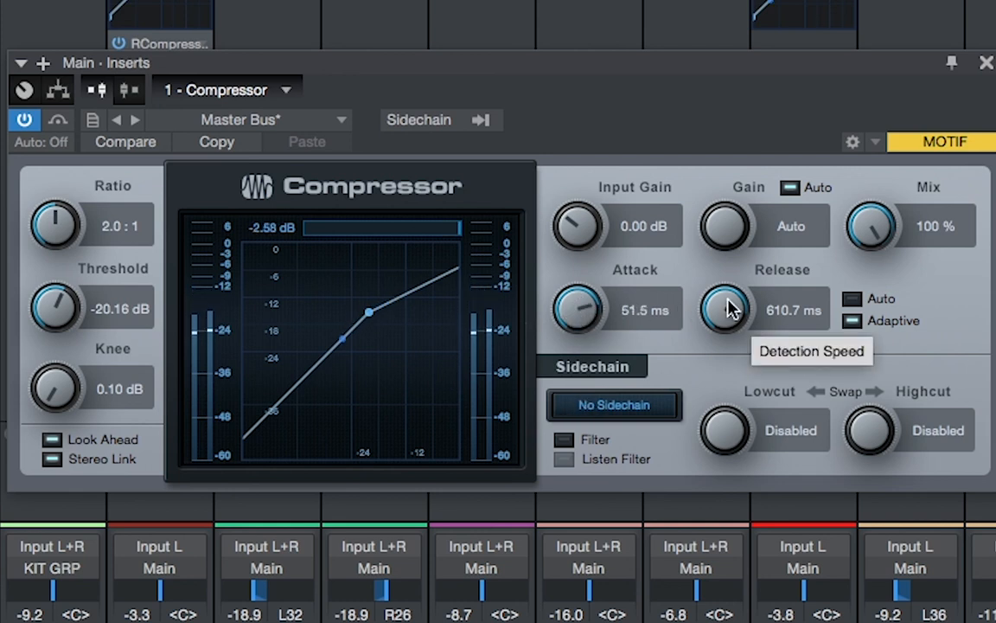
left_click_drag(729, 309, 728, 281)
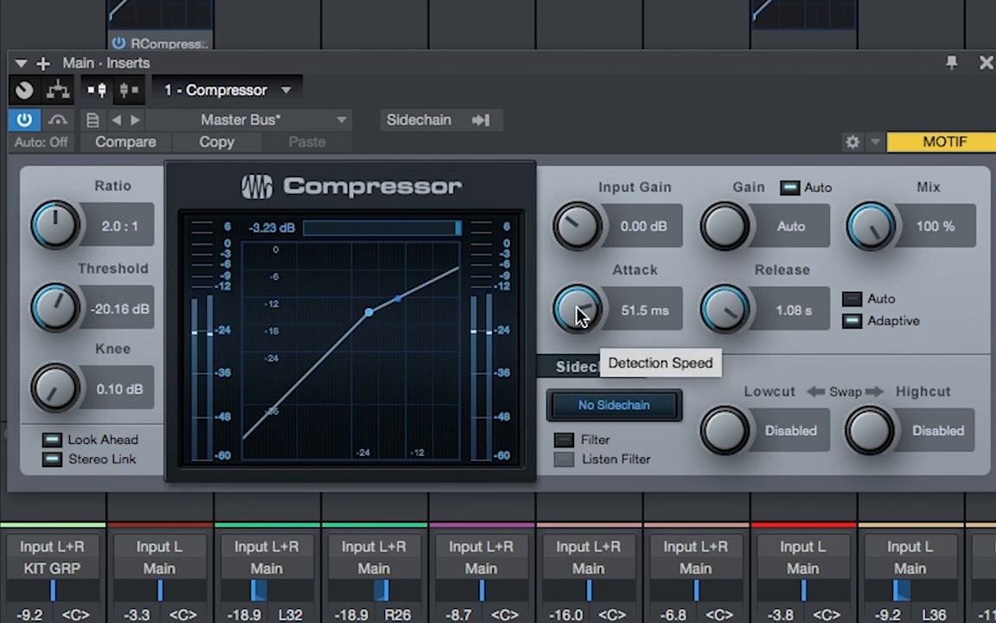
Compare the mix with the Main compressor bypassed and re-enabled, and close its window to return to the console.
left_click(25, 121)
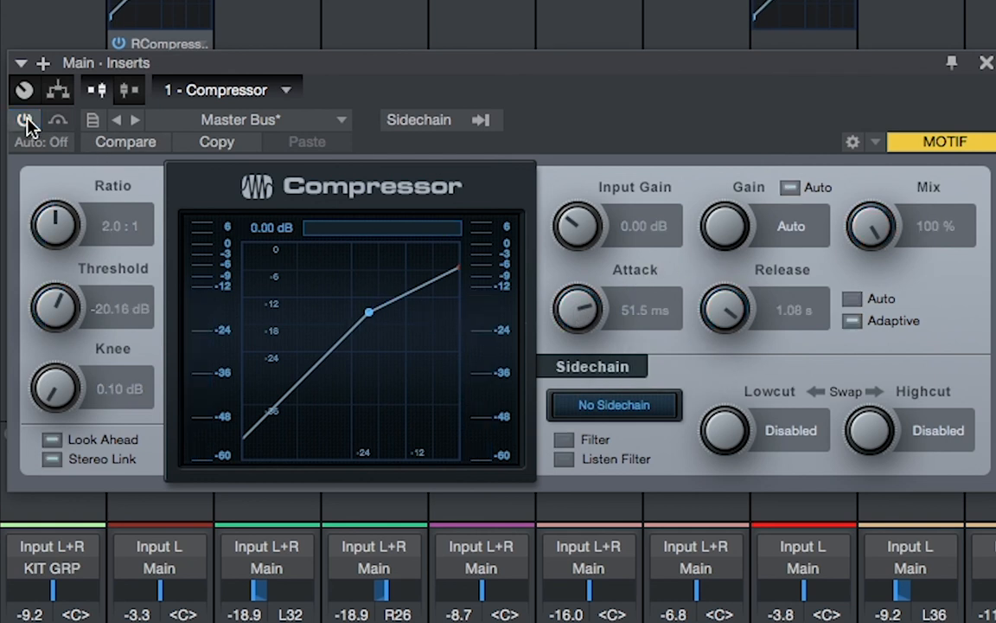
left_click(25, 121)
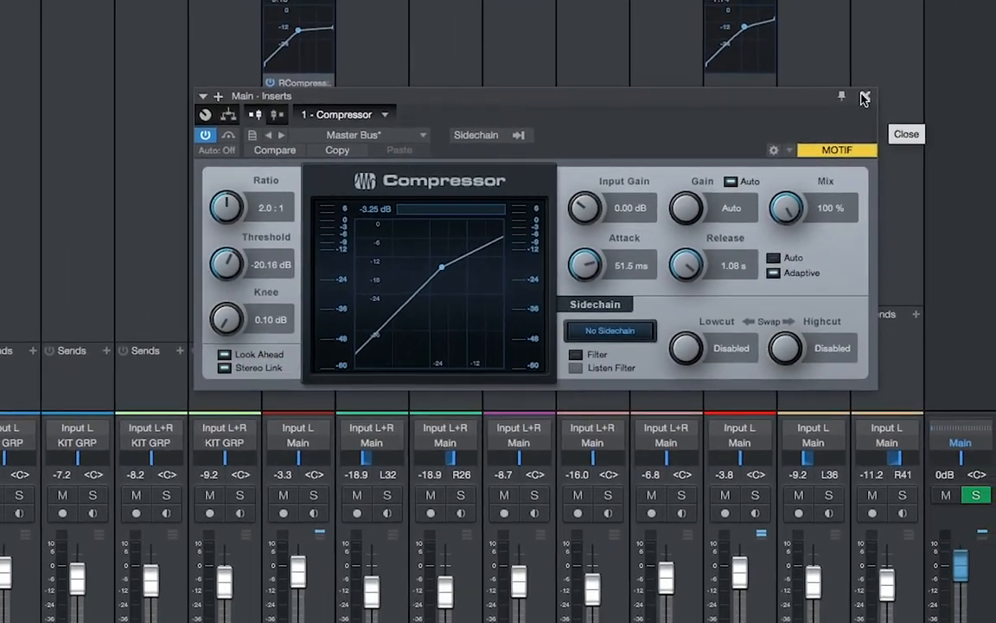
left_click(905, 87)
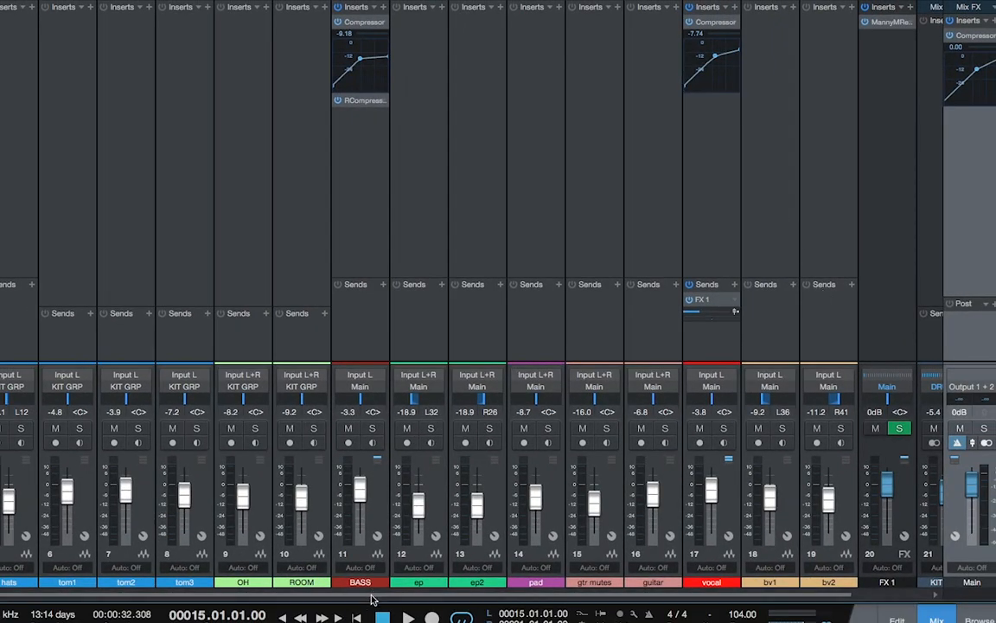
left_click_drag(371, 596, 243, 585)
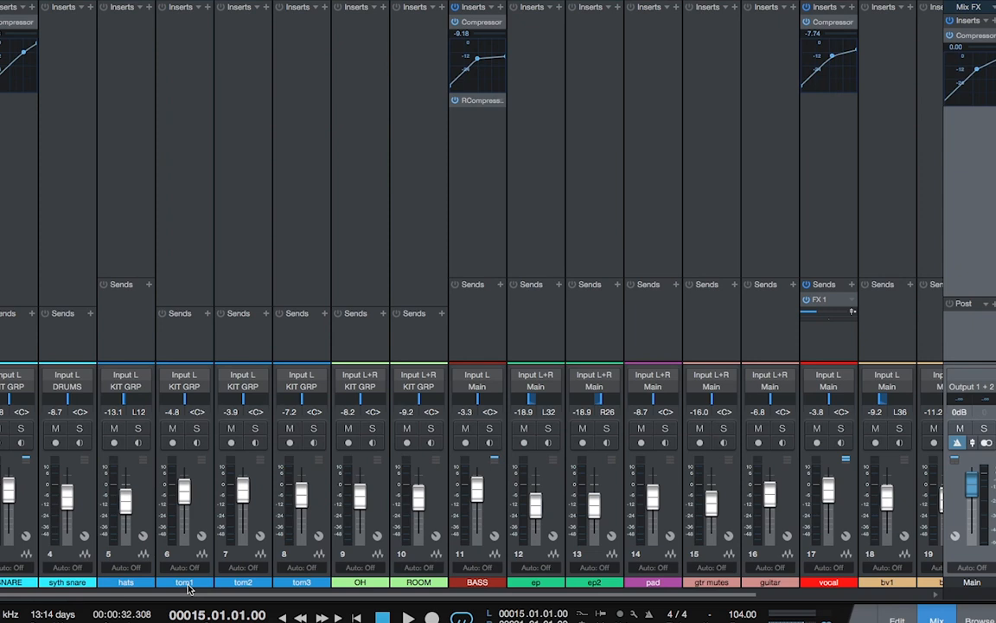